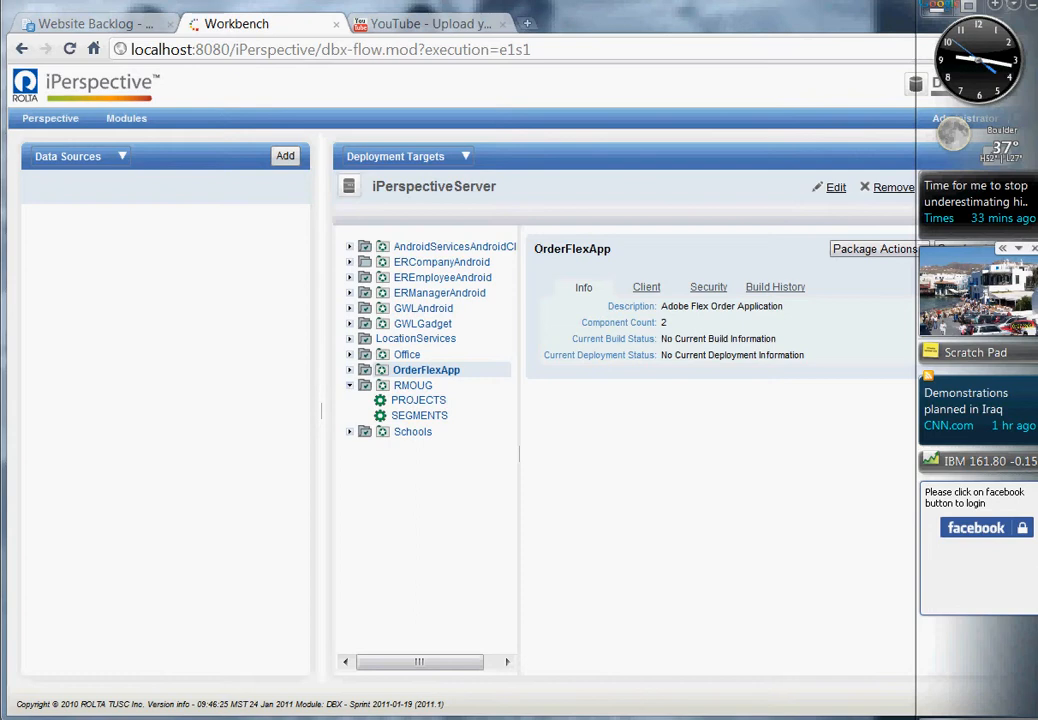
left_click(912, 440)
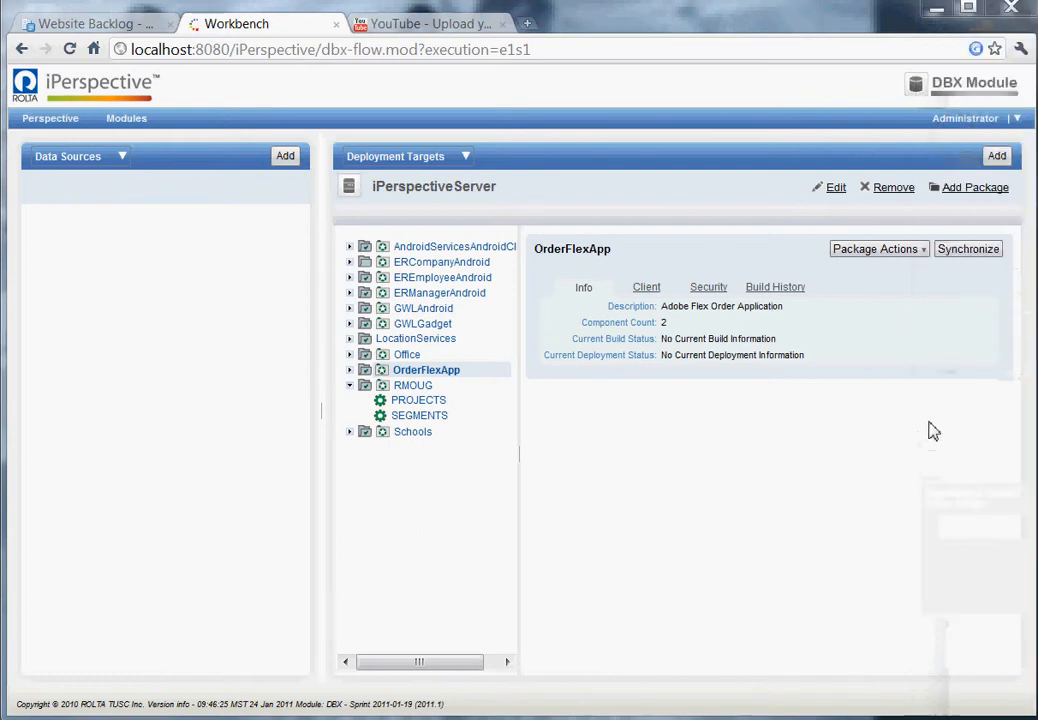
mouse_move(1037, 290)
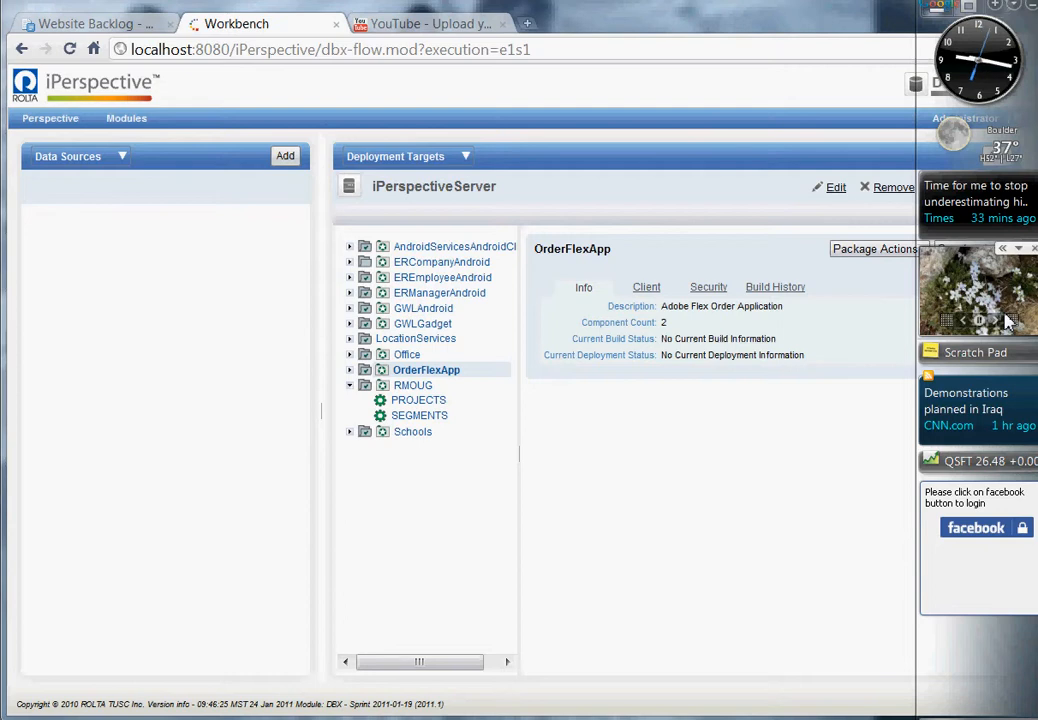
left_click(795, 262)
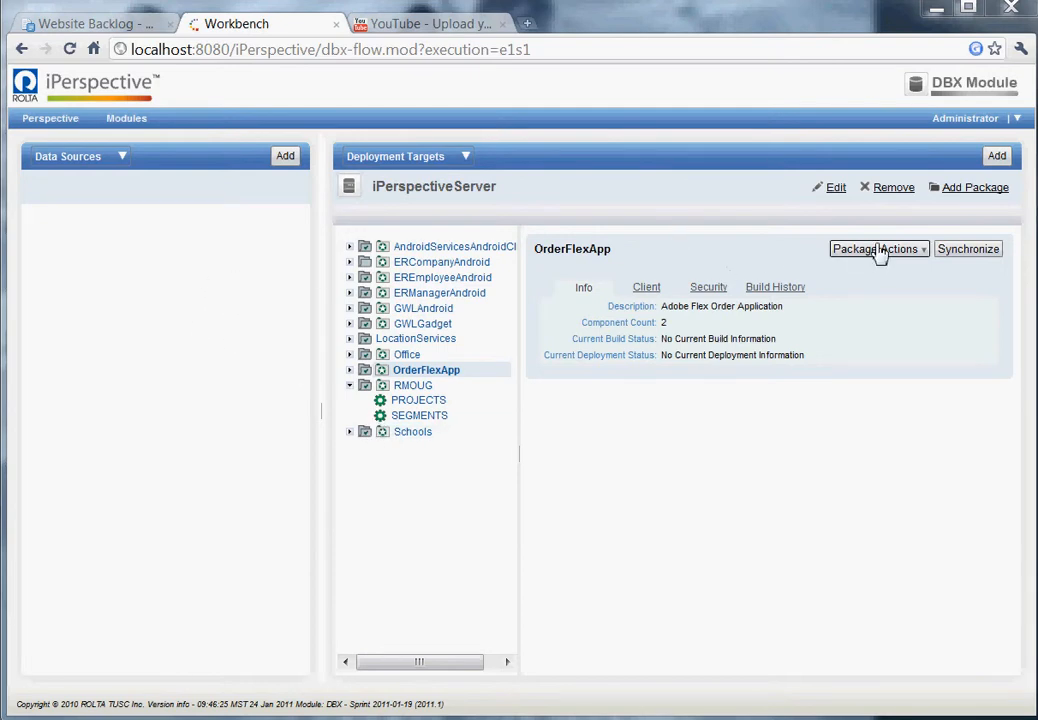
Start a new package on iPerspectiveServer named OrderGadget with the description "Google Gadget for Product Information"
left_click(957, 190)
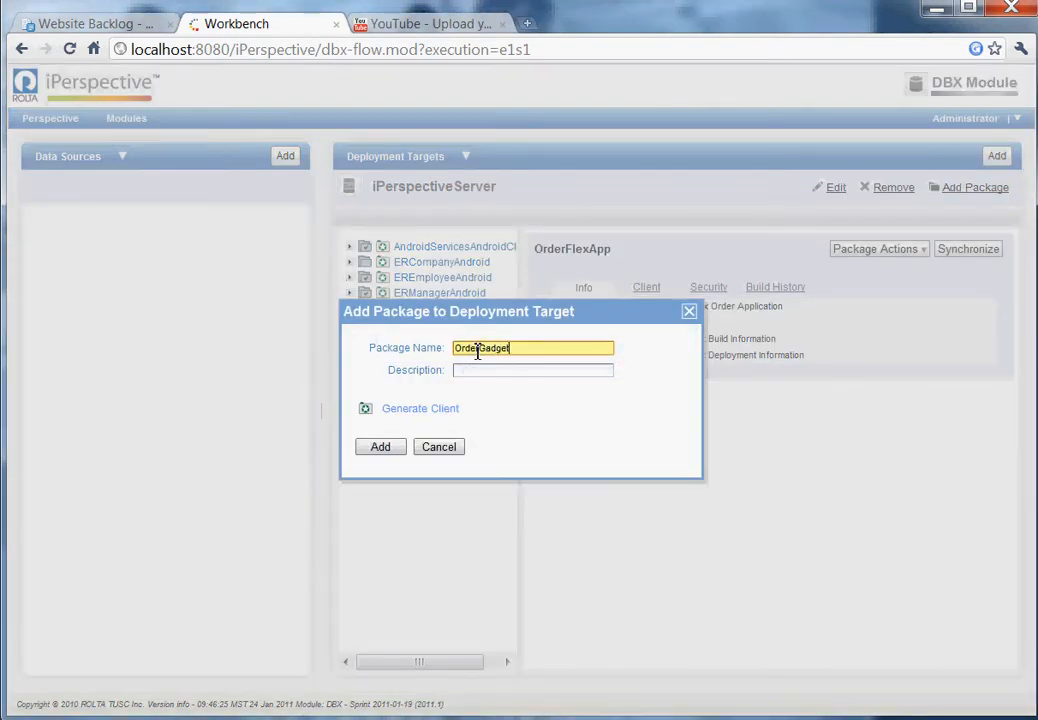
type("OrderGadget")
key("Tab")
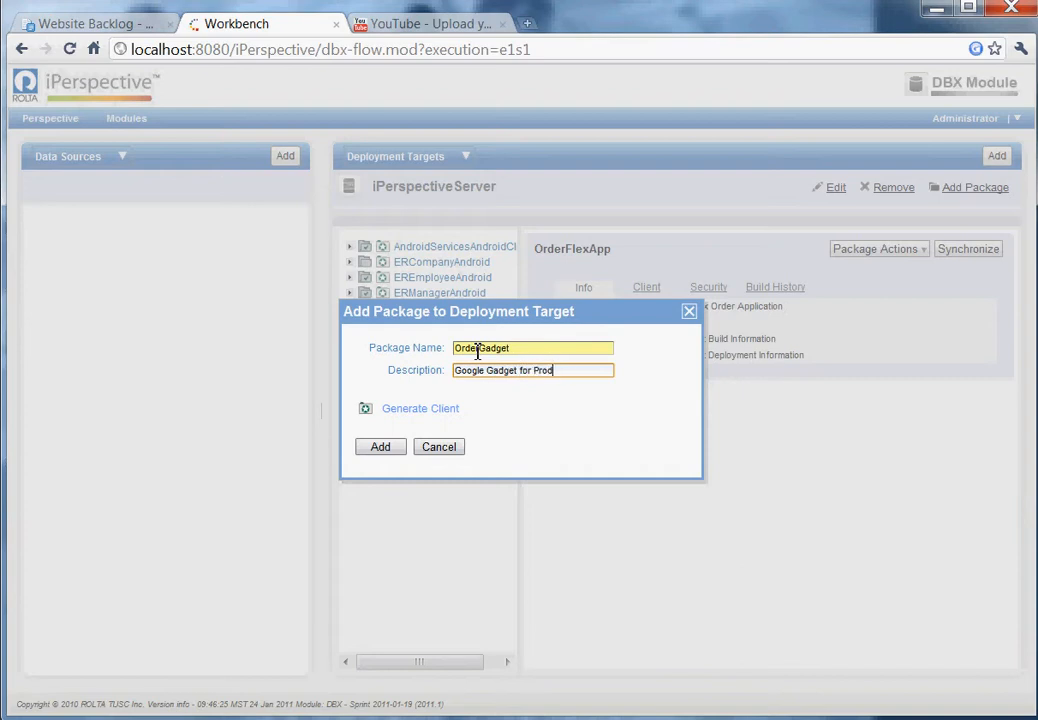
type("tion")
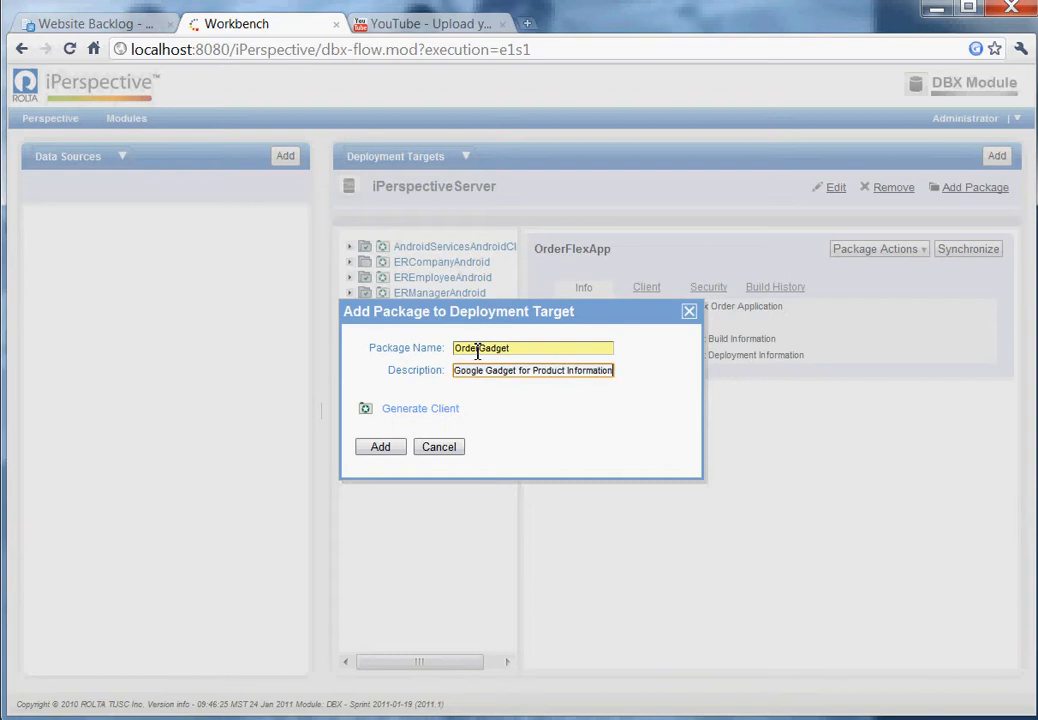
Enable client generation with client type Google Gadget and client directory c:\ip, and add the package with its client
left_click(449, 413)
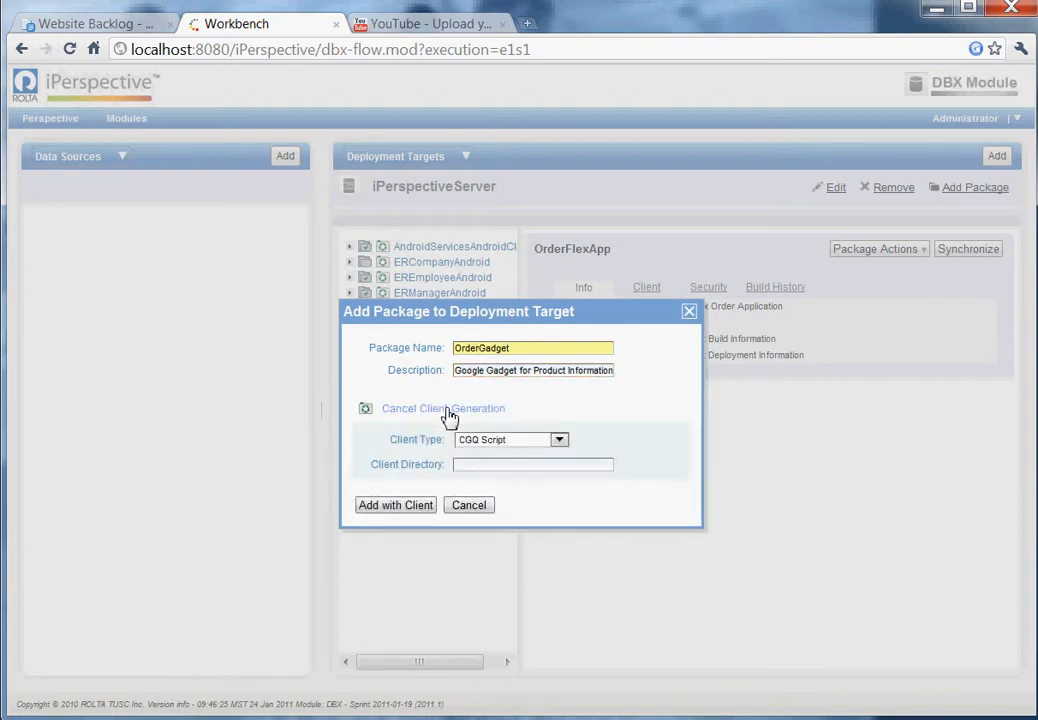
left_click(482, 442)
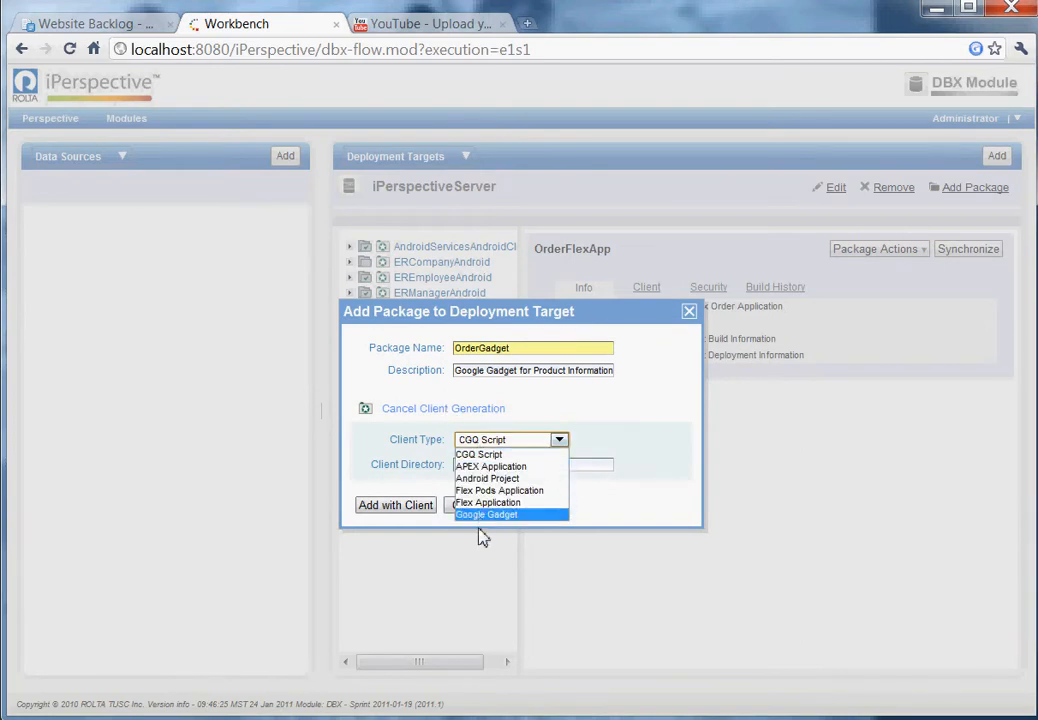
left_click(483, 515)
left_click(488, 466)
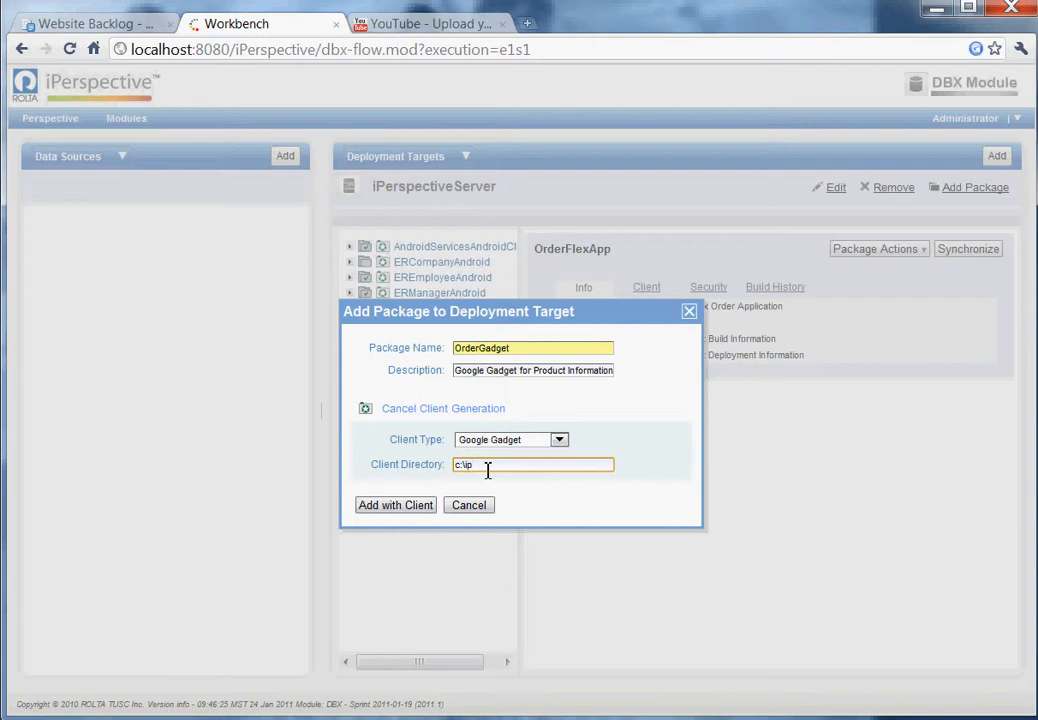
type("c:\\ip")
left_click(378, 508)
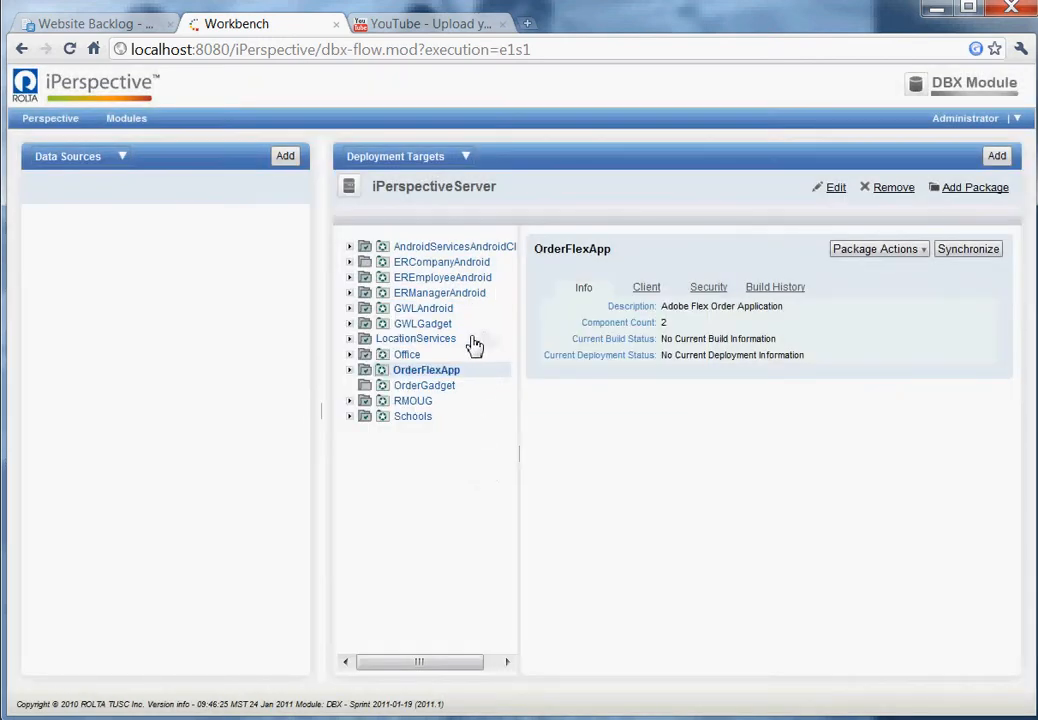
Fetch the database objects of the OfficeSalesData source and add its PRODUCT_INFO view to the OrderGadget package
left_click(424, 386)
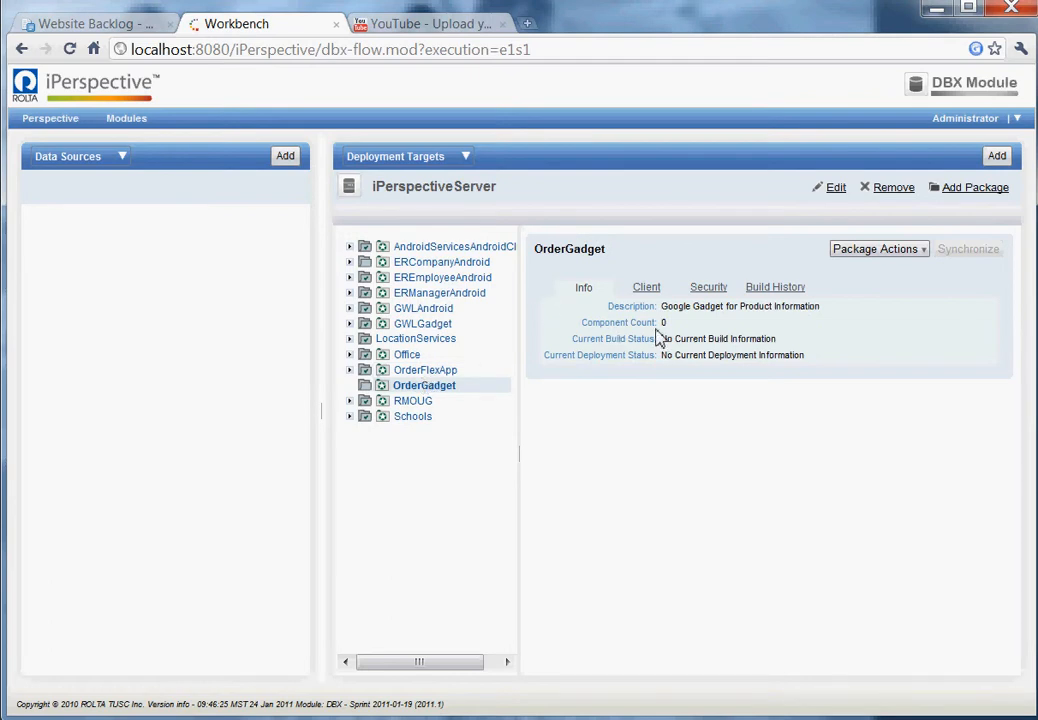
left_click(89, 164)
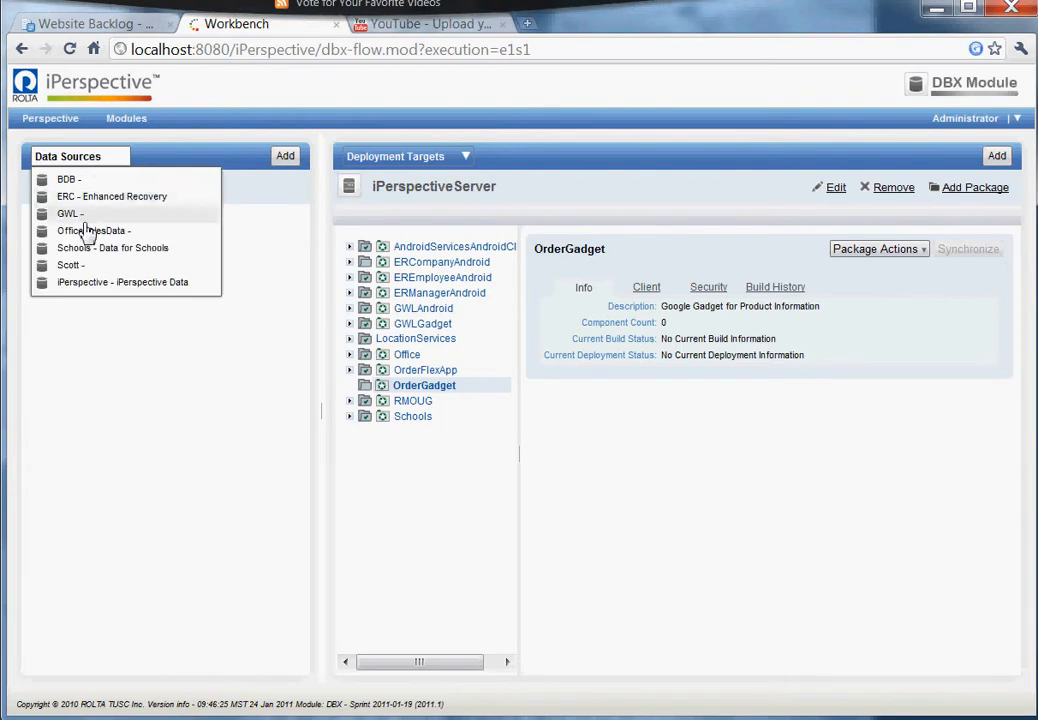
left_click(87, 231)
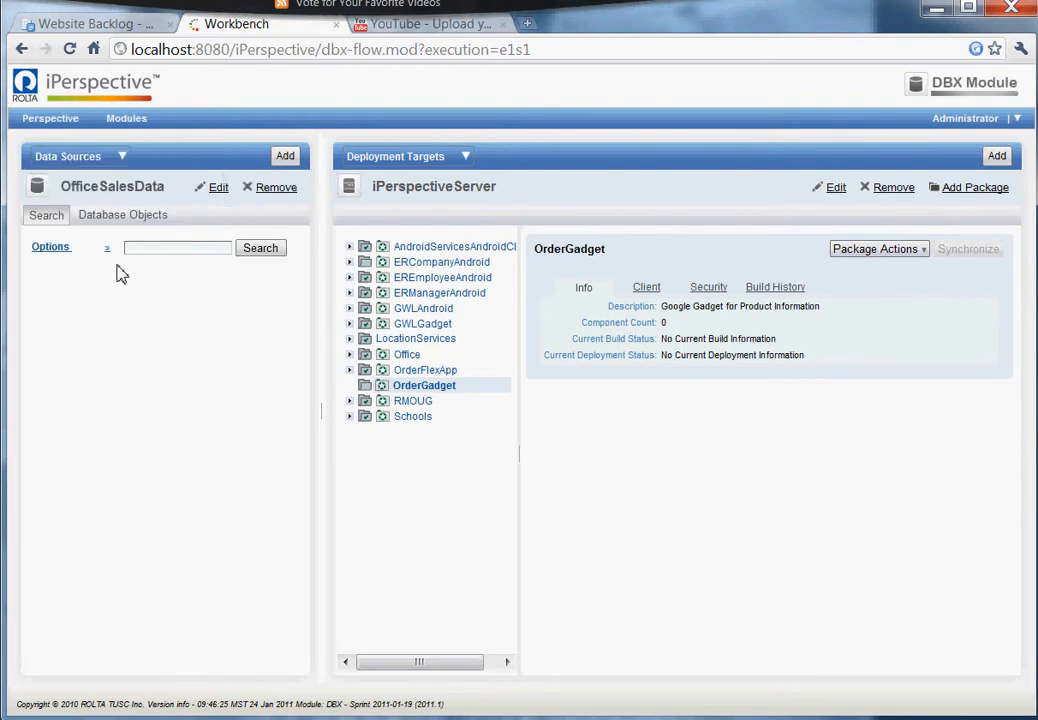
left_click(132, 218)
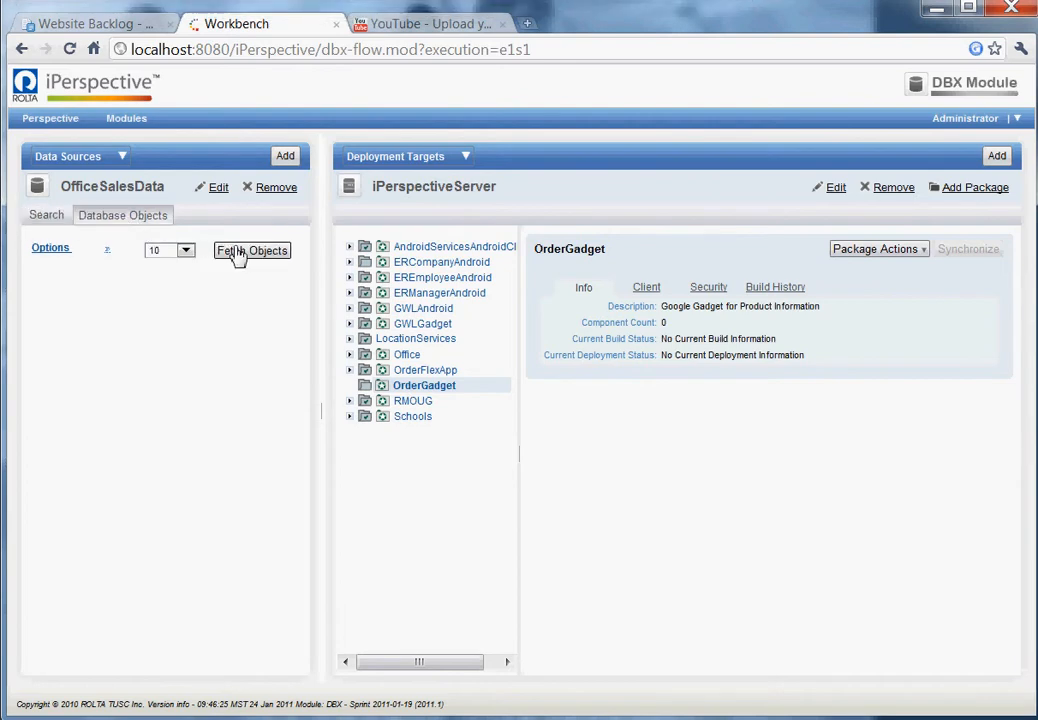
left_click(240, 255)
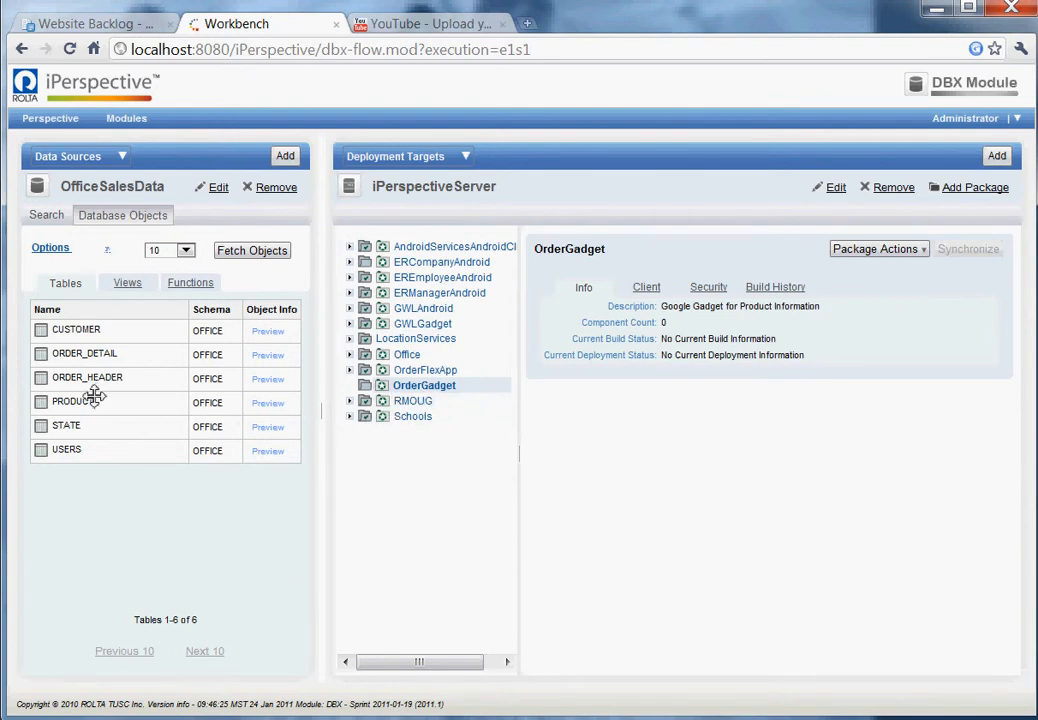
left_click(126, 283)
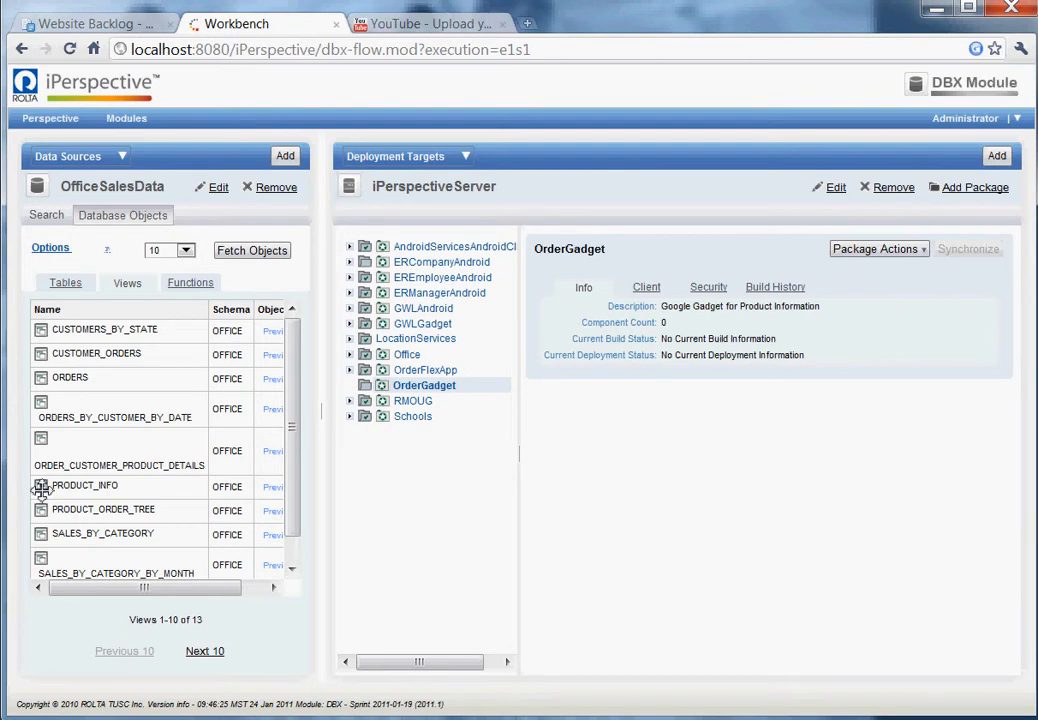
left_click_drag(41, 488, 406, 388)
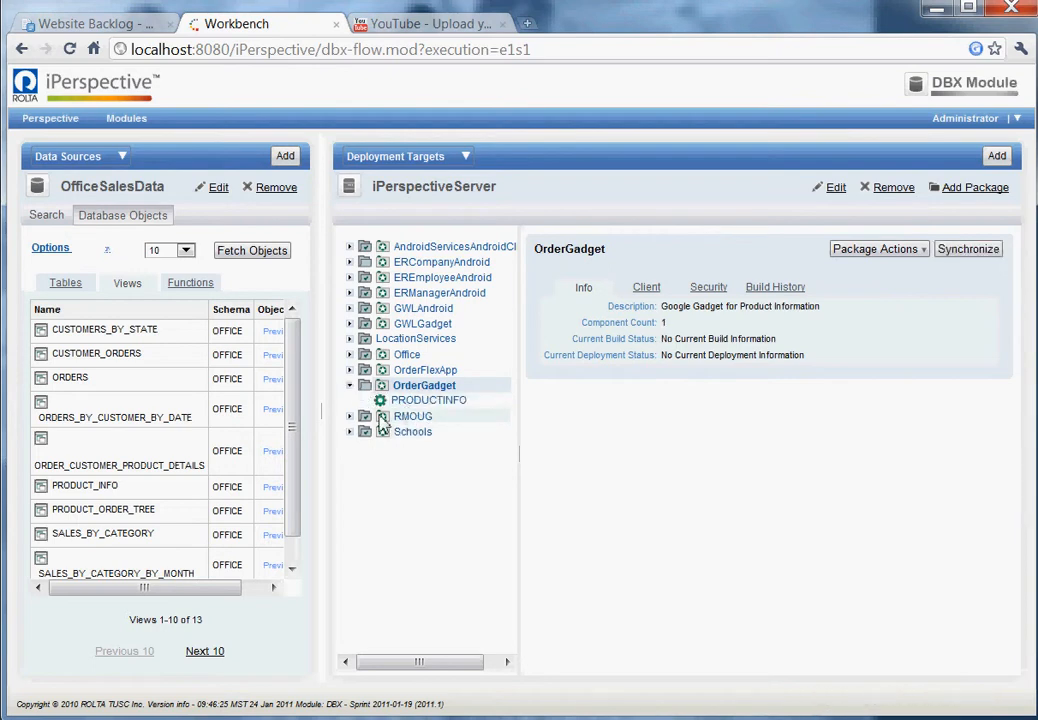
Exclude the LIST_PRICE, PRODUCT_AVAIL and CATEGORY columns from the PRODUCTINFO service
left_click(425, 400)
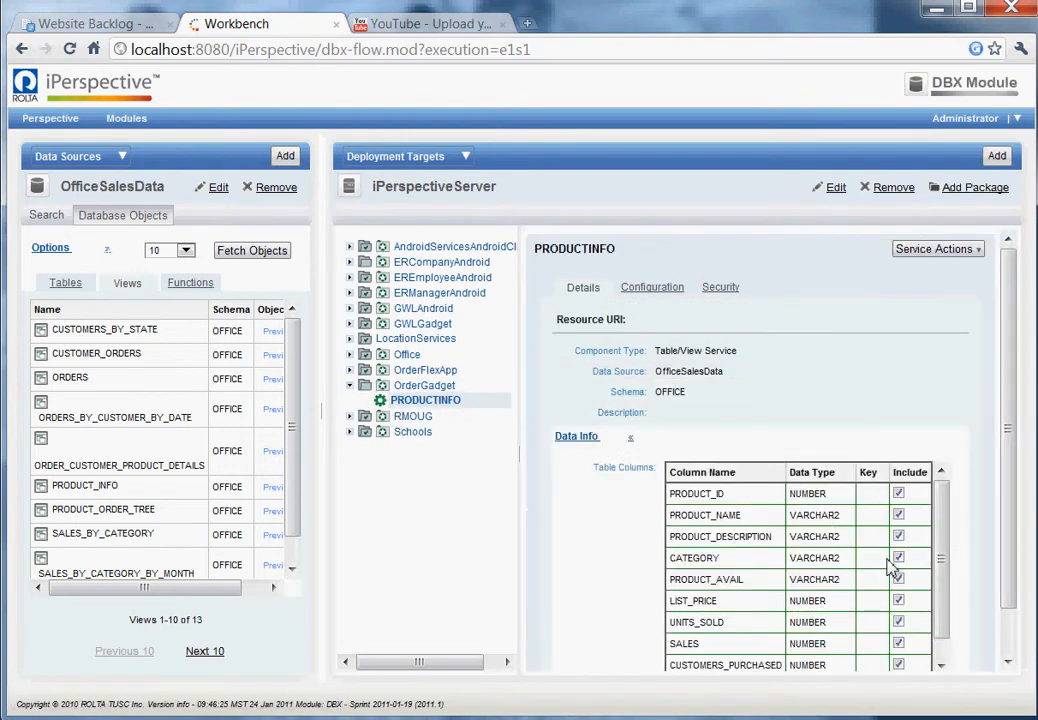
left_click_drag(945, 542, 945, 598)
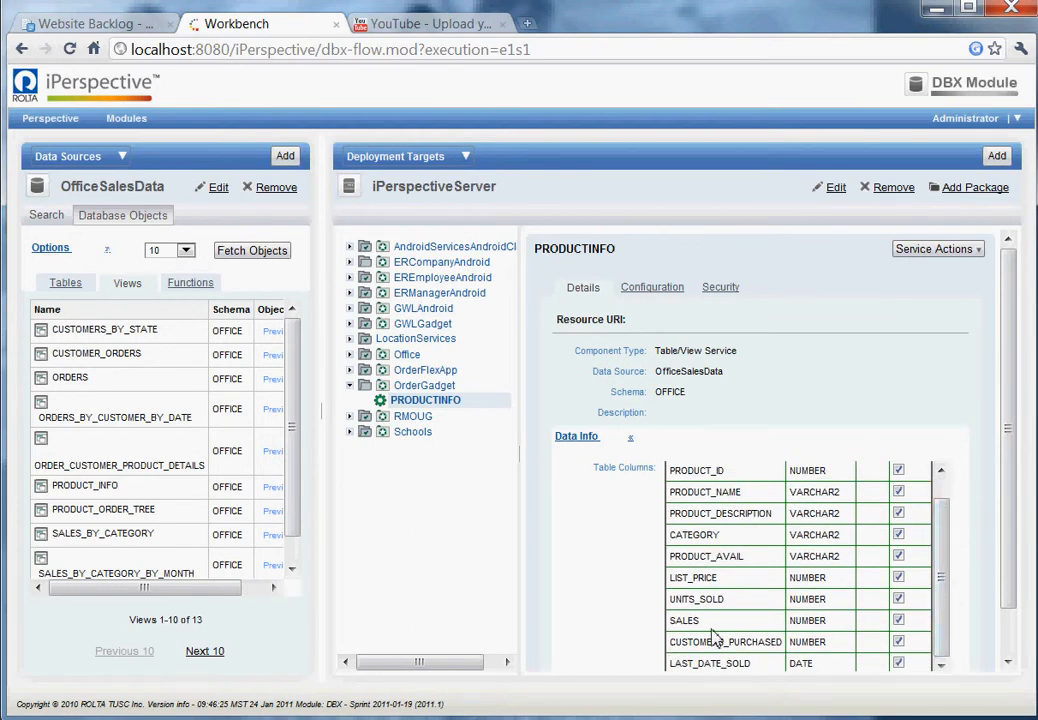
left_click(898, 578)
scroll(900, 545, "up", 1)
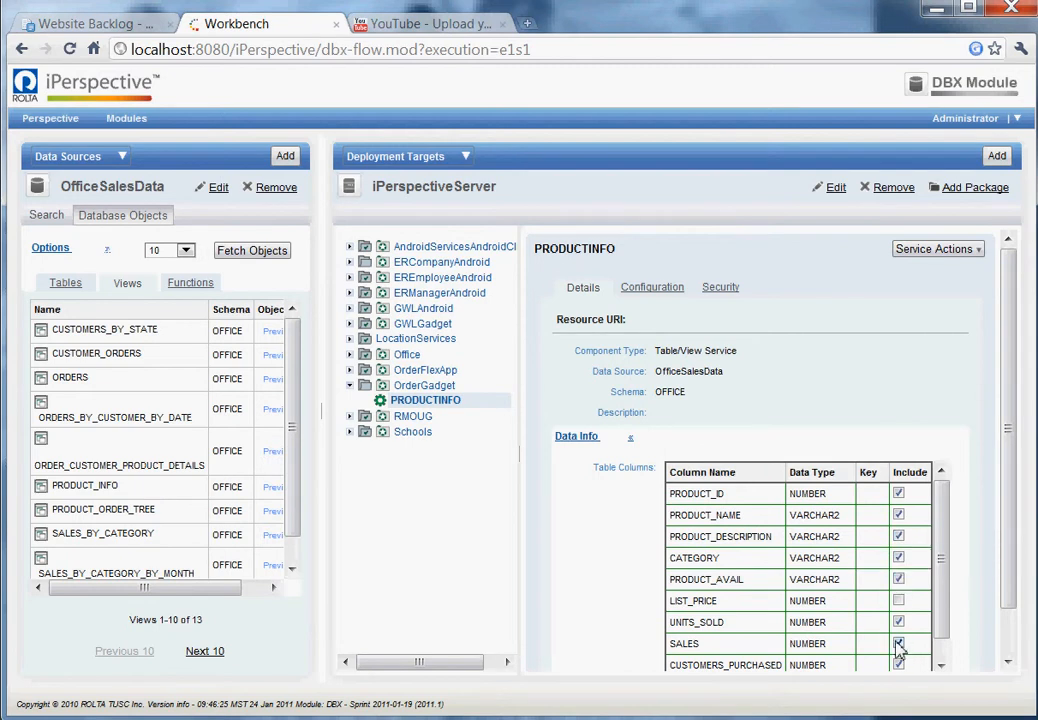
left_click(898, 579)
left_click(898, 558)
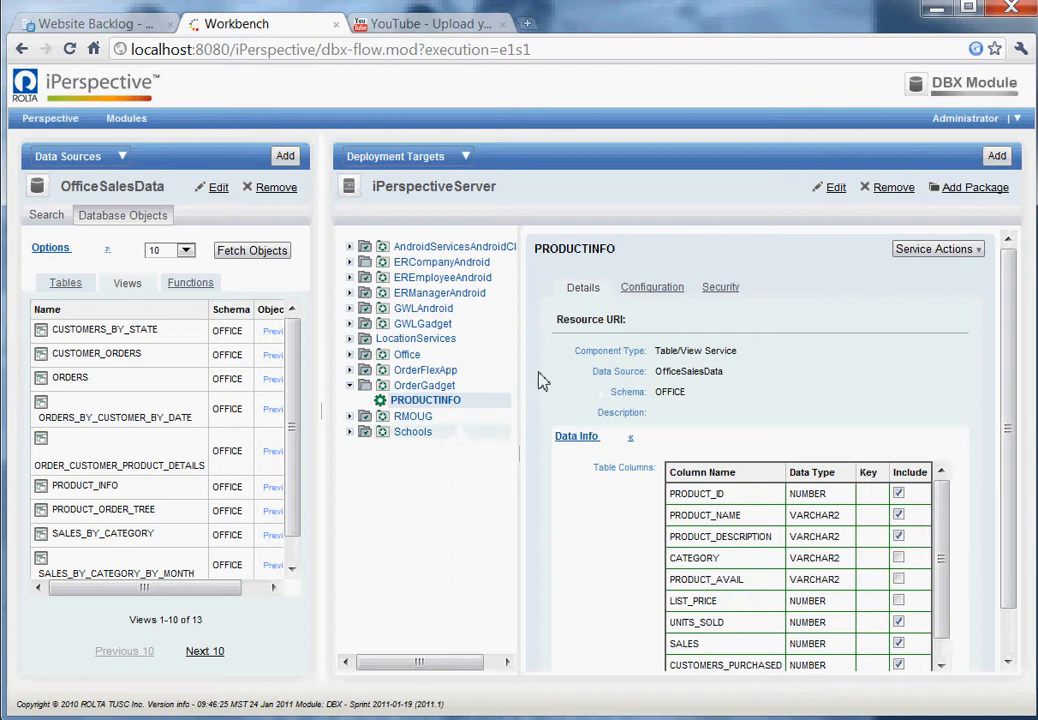
left_click(664, 298)
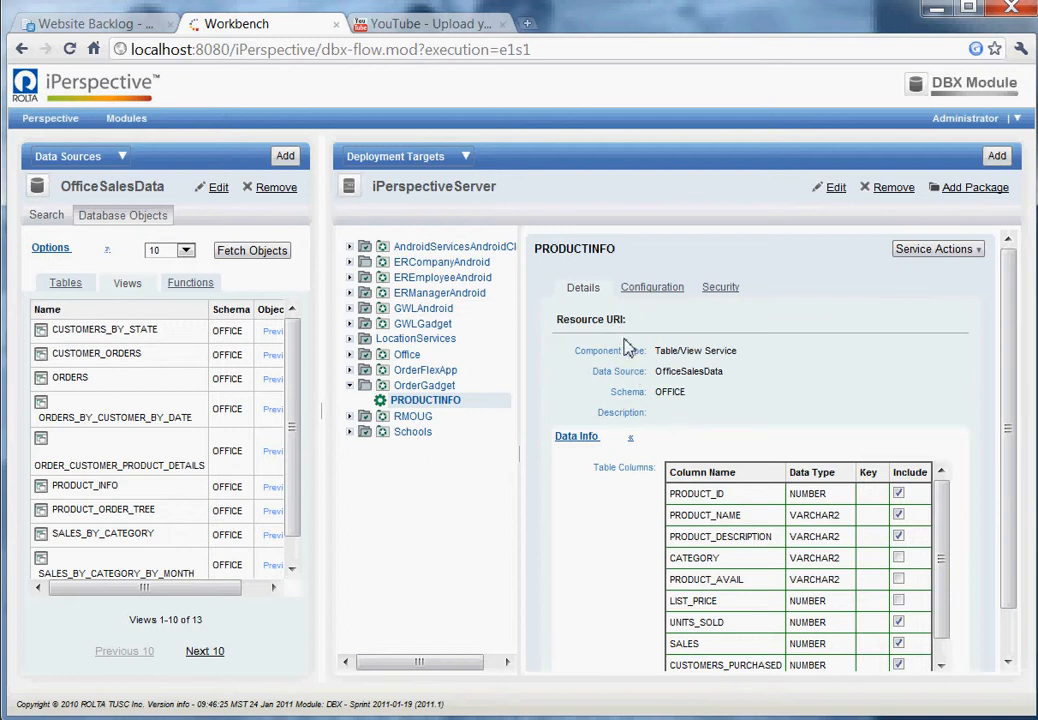
Synchronize the OrderGadget package with the deployment target
left_click(428, 386)
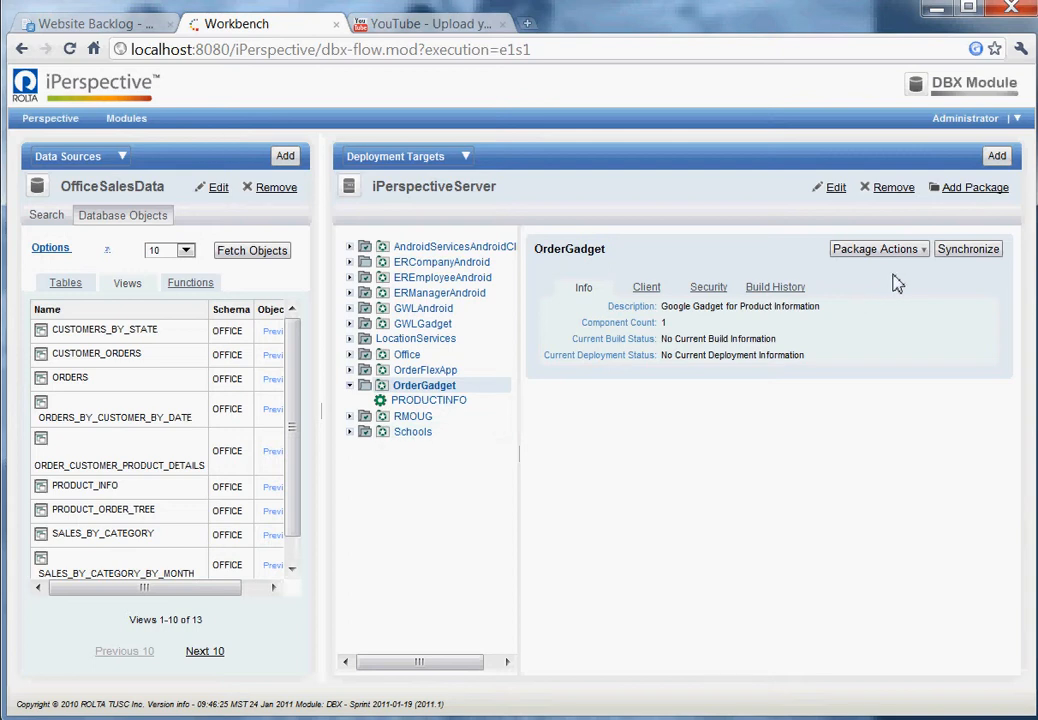
left_click(970, 252)
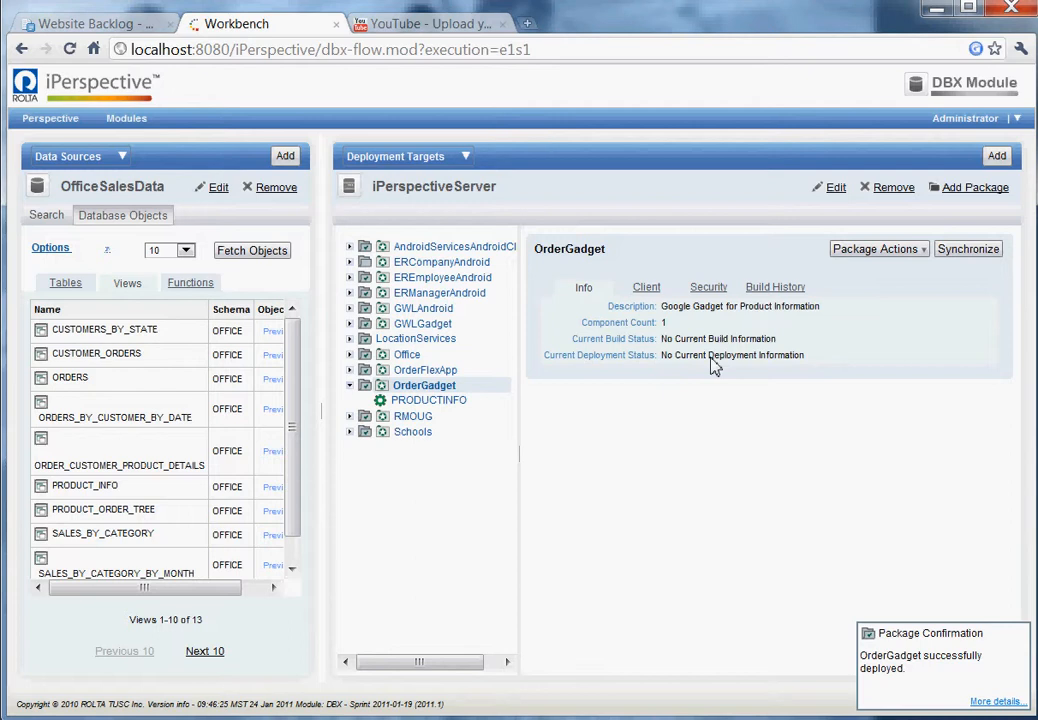
Switch to Google Desktop Gadget Designer and open gadget.gmanifest from the GadgetorderGadget folder in c:\ip\googleGadget
key("alt+Tab")
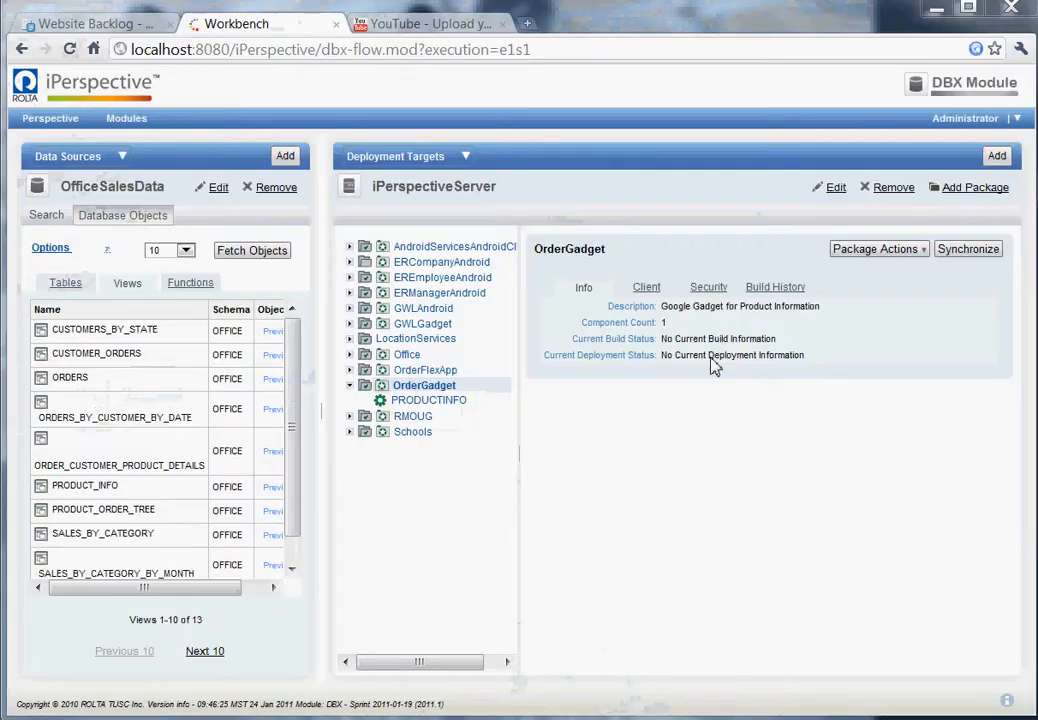
key("alt+Tab")
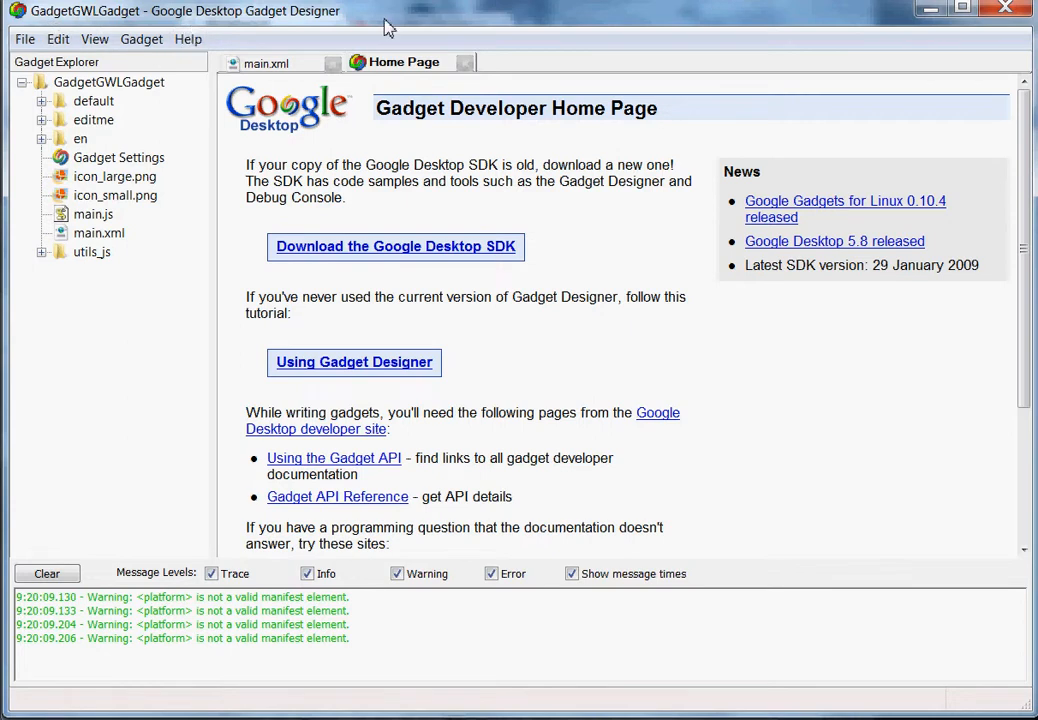
left_click(24, 42)
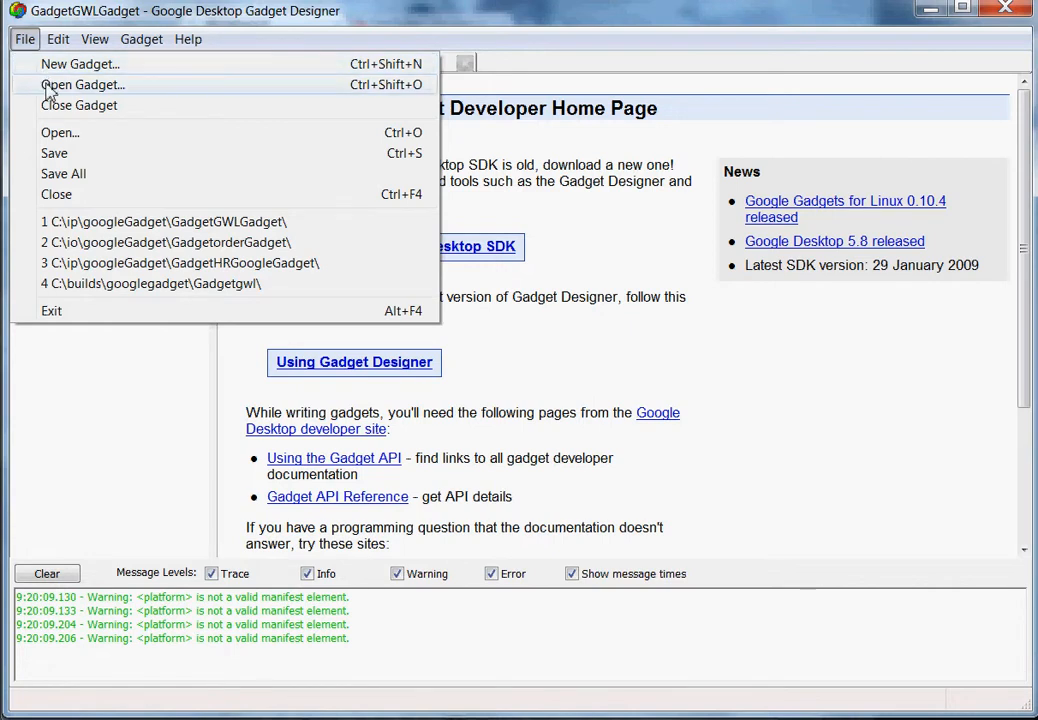
left_click(50, 90)
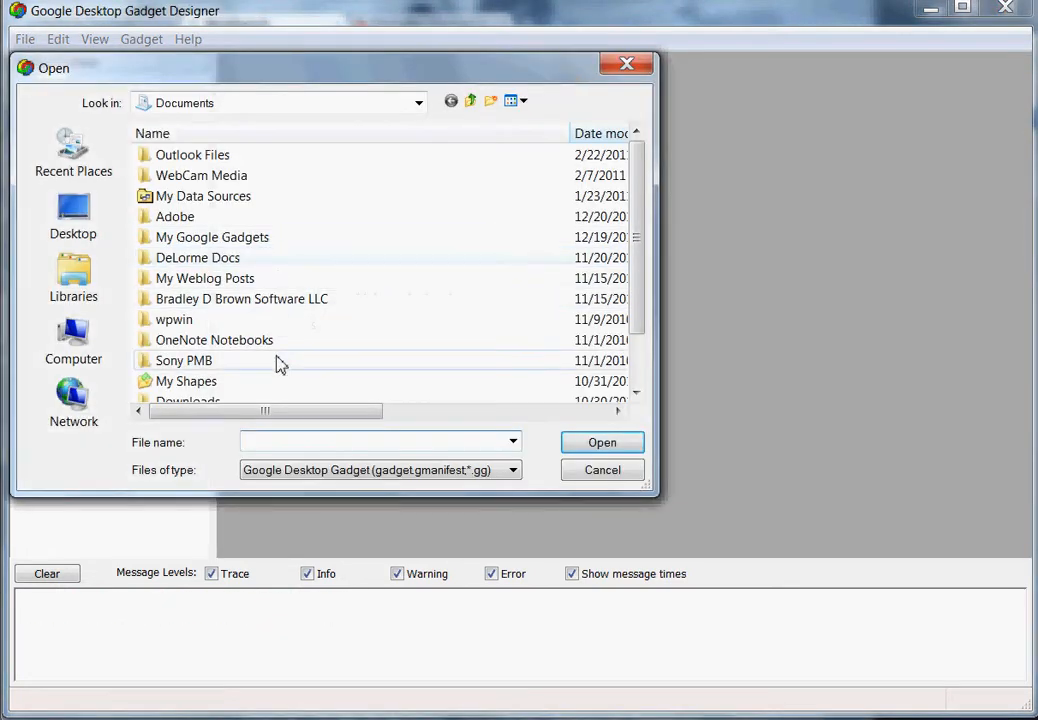
type("c:\\ip")
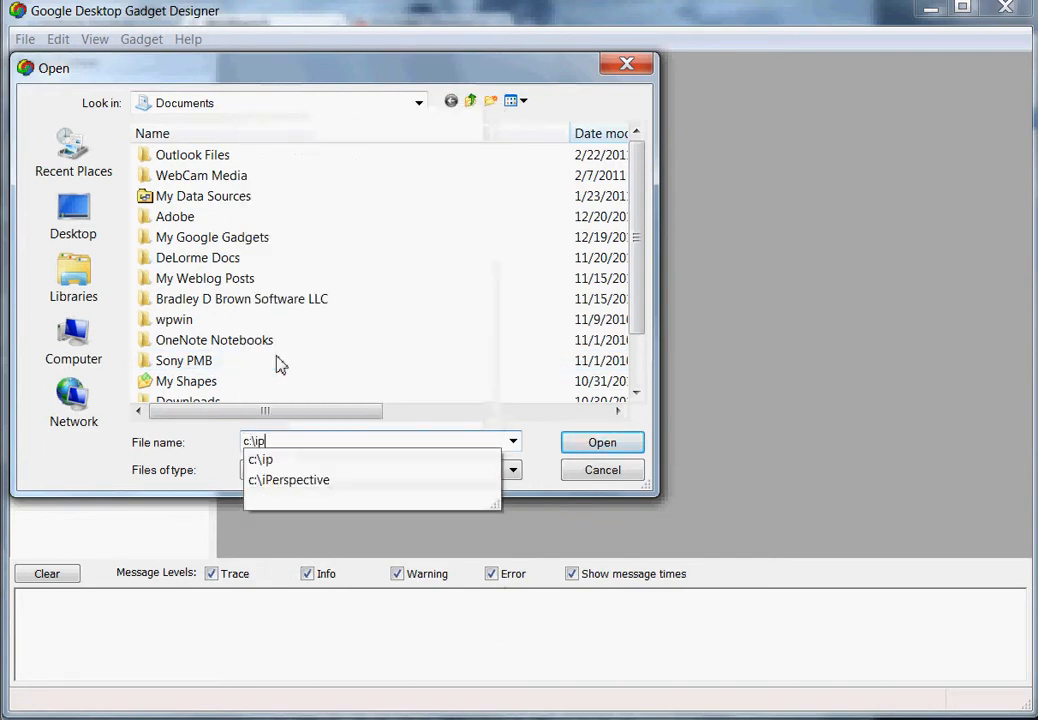
key("Return")
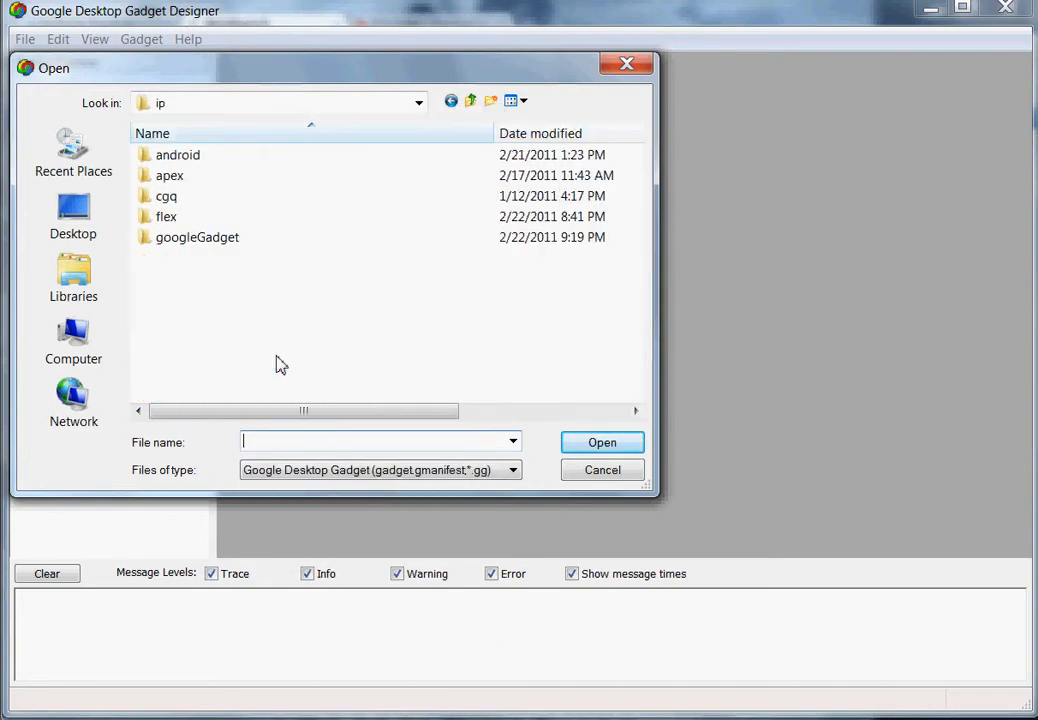
double_click(198, 241)
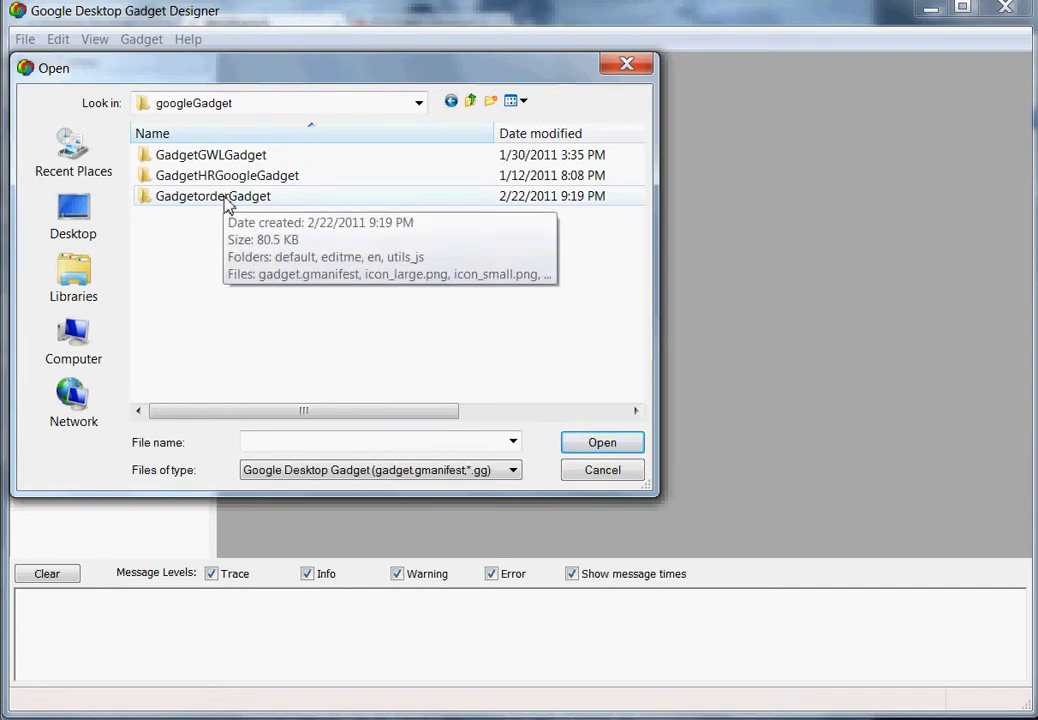
double_click(243, 205)
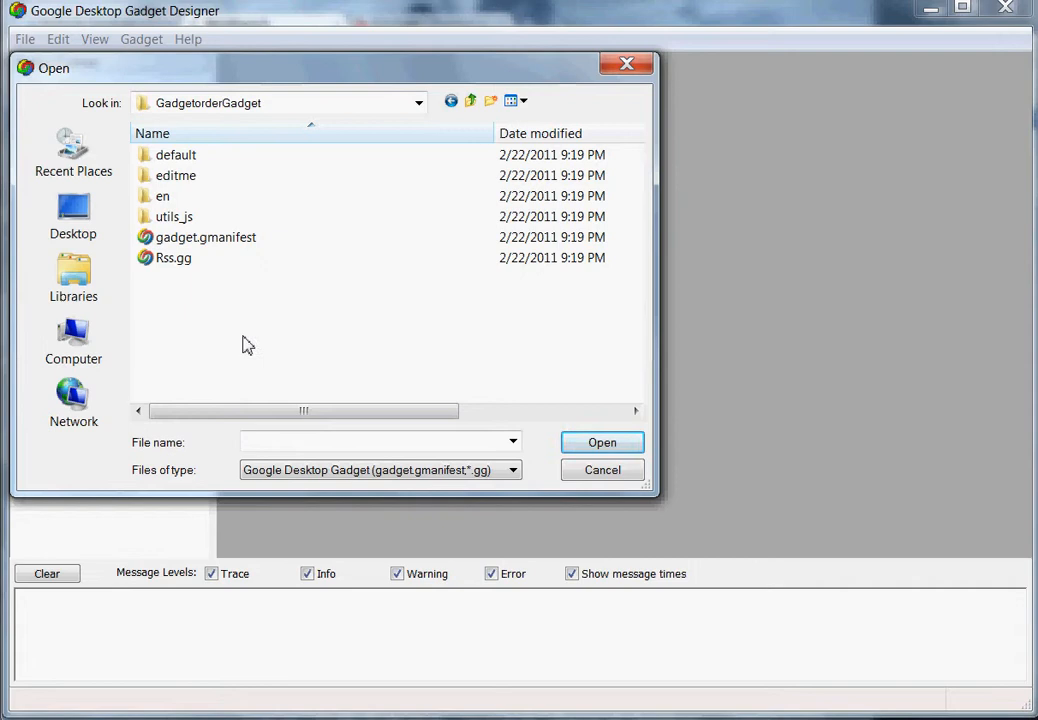
double_click(215, 239)
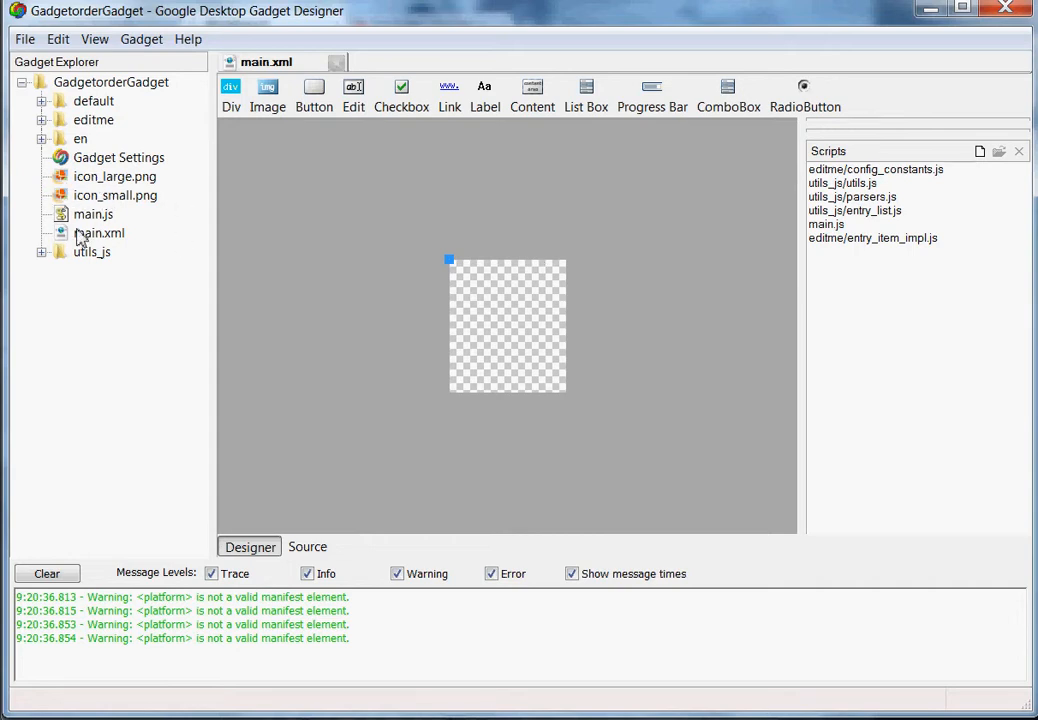
Expand the gadget's default folder in the project tree to examine its files
left_click(104, 179)
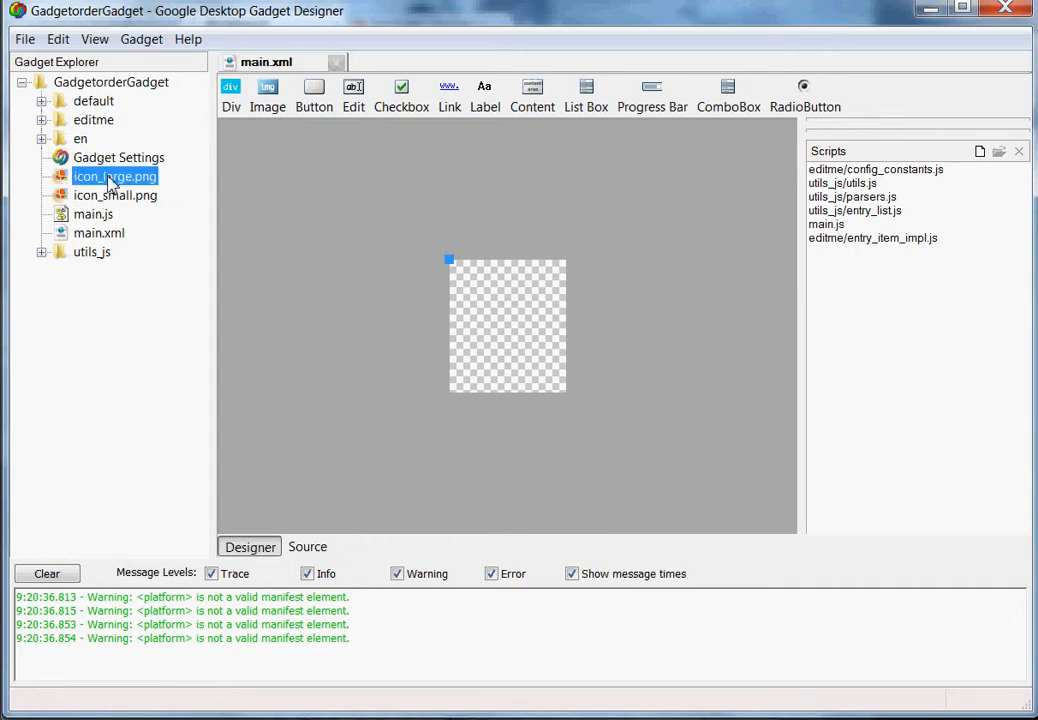
left_click(41, 101)
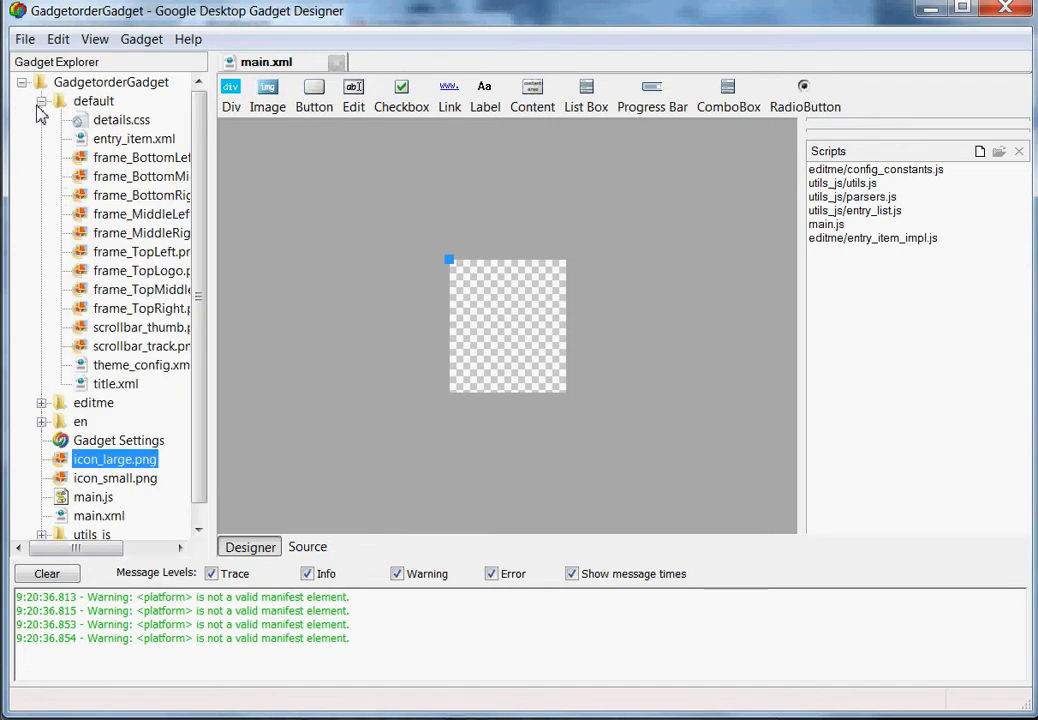
Collapse the default folder in the gadget project and examine the contents of the editme and en folders
left_click(41, 101)
left_click(41, 120)
left_click(41, 120)
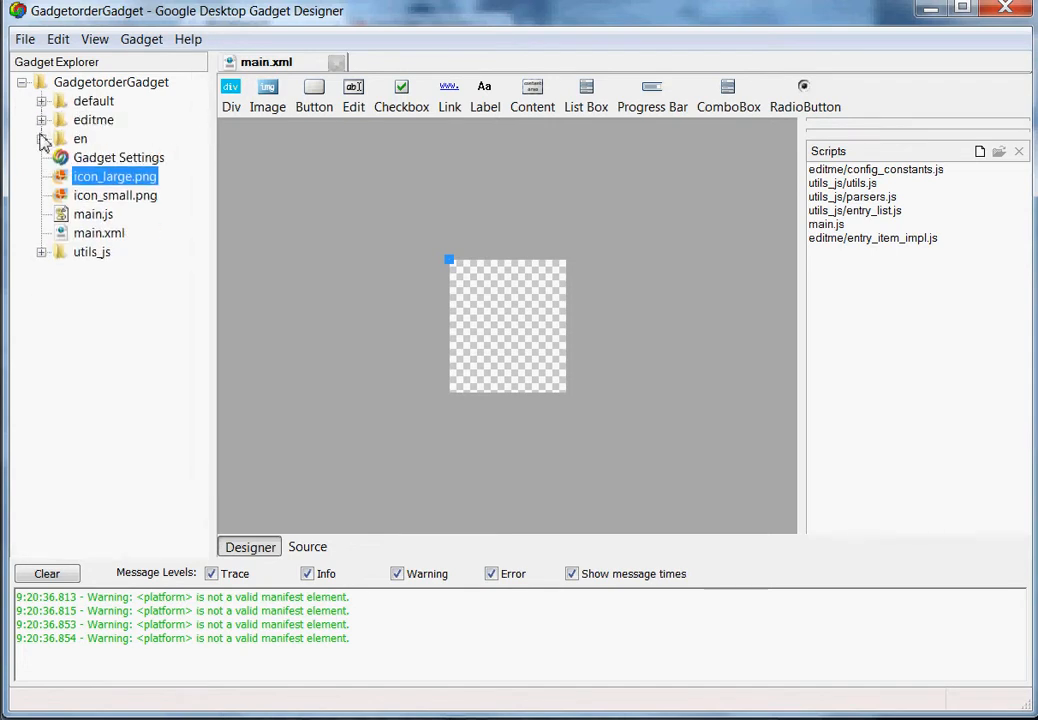
left_click(41, 139)
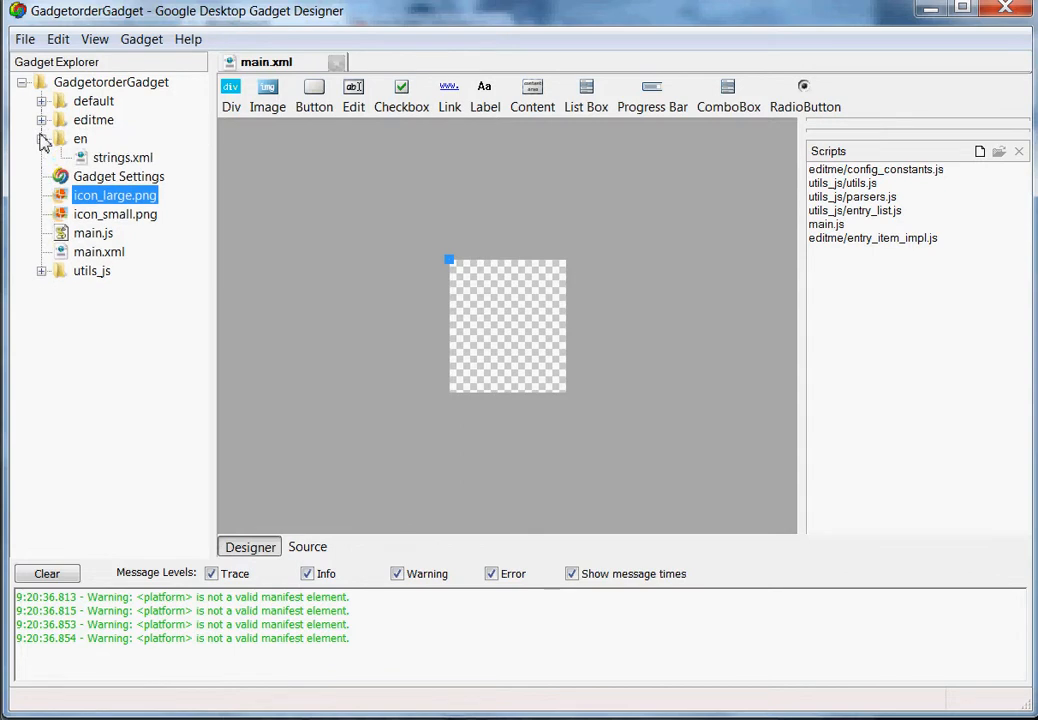
left_click(41, 139)
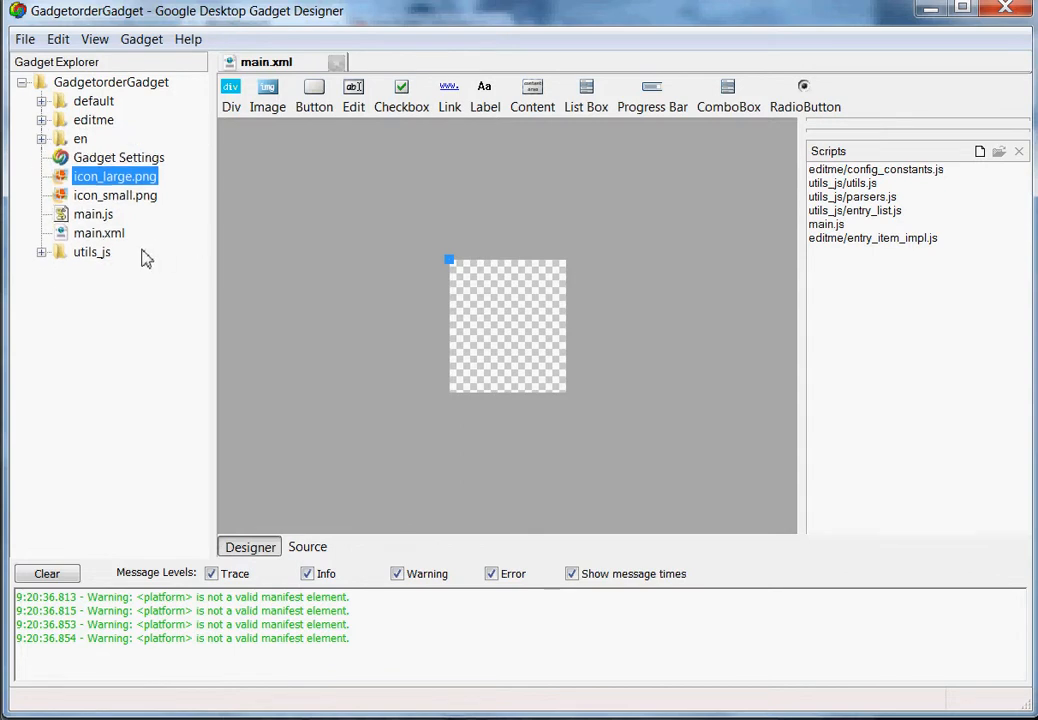
Preview the gadget at an enlarged size and open its Business Shirt entry, closing the window when done
left_click(142, 42)
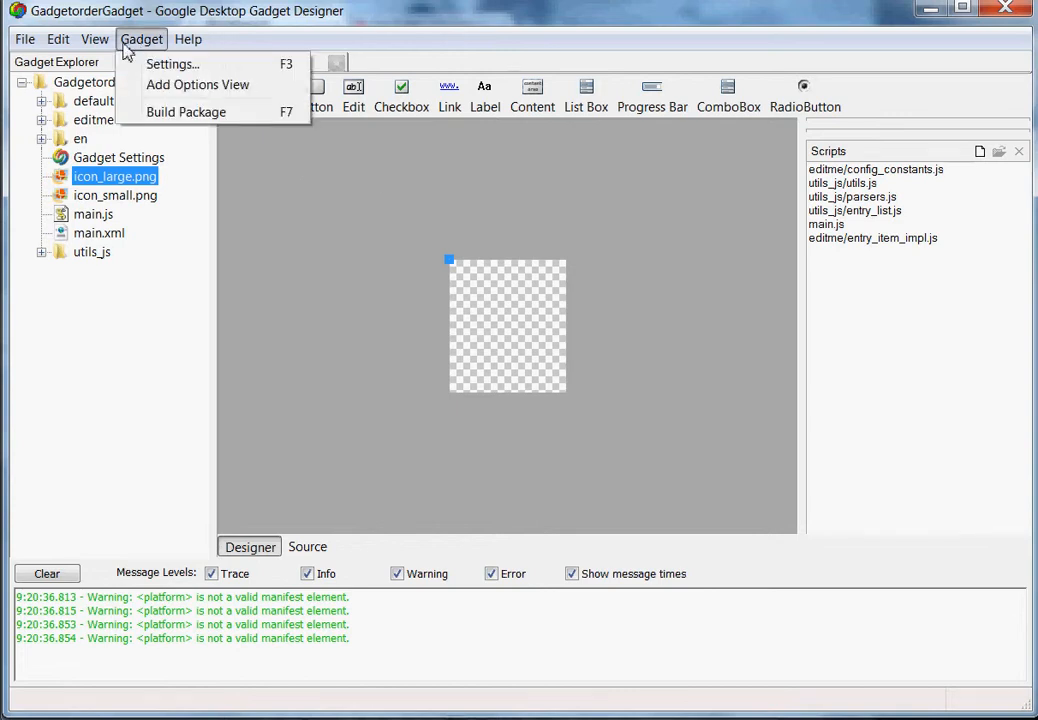
mouse_move(99, 47)
left_click(132, 156)
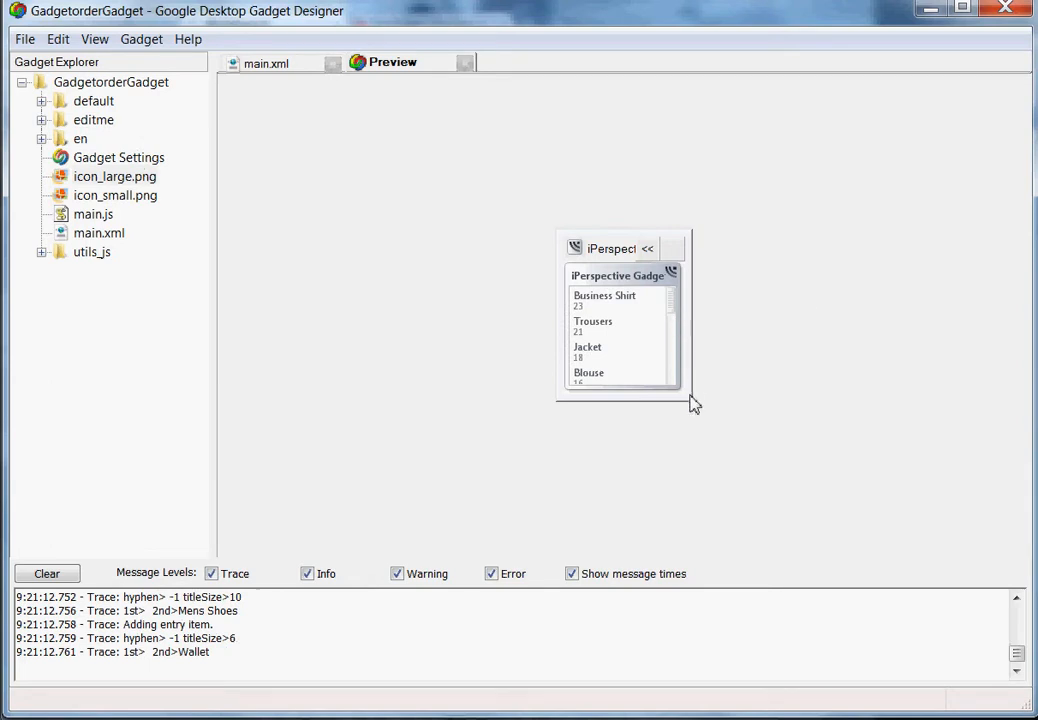
left_click_drag(690, 401, 848, 486)
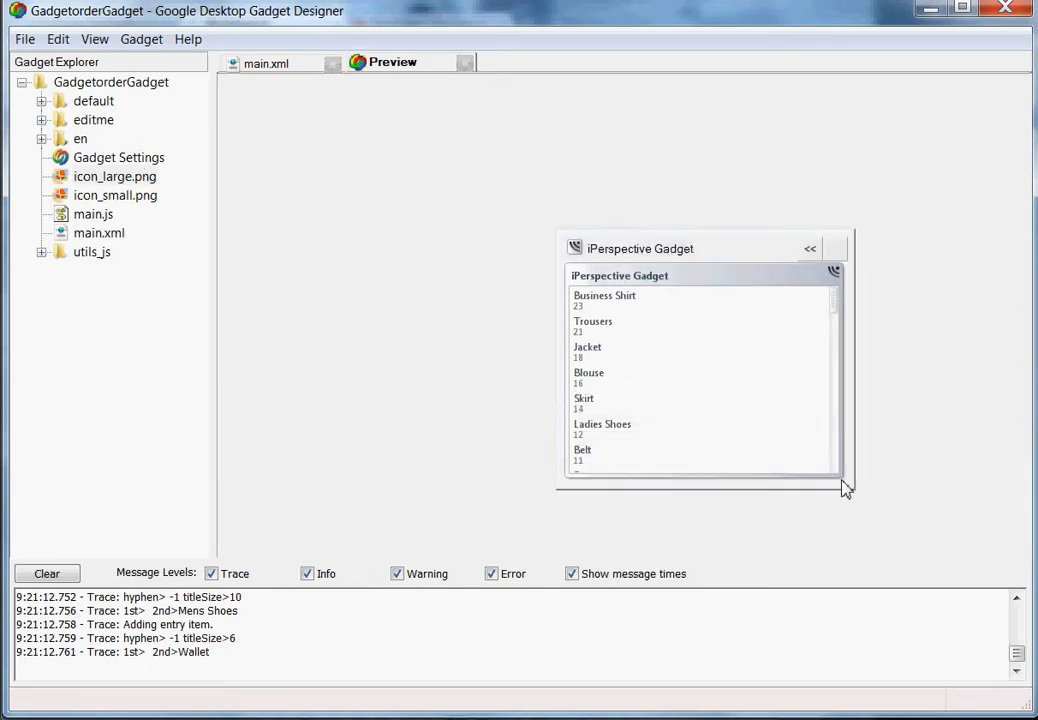
left_click(600, 306)
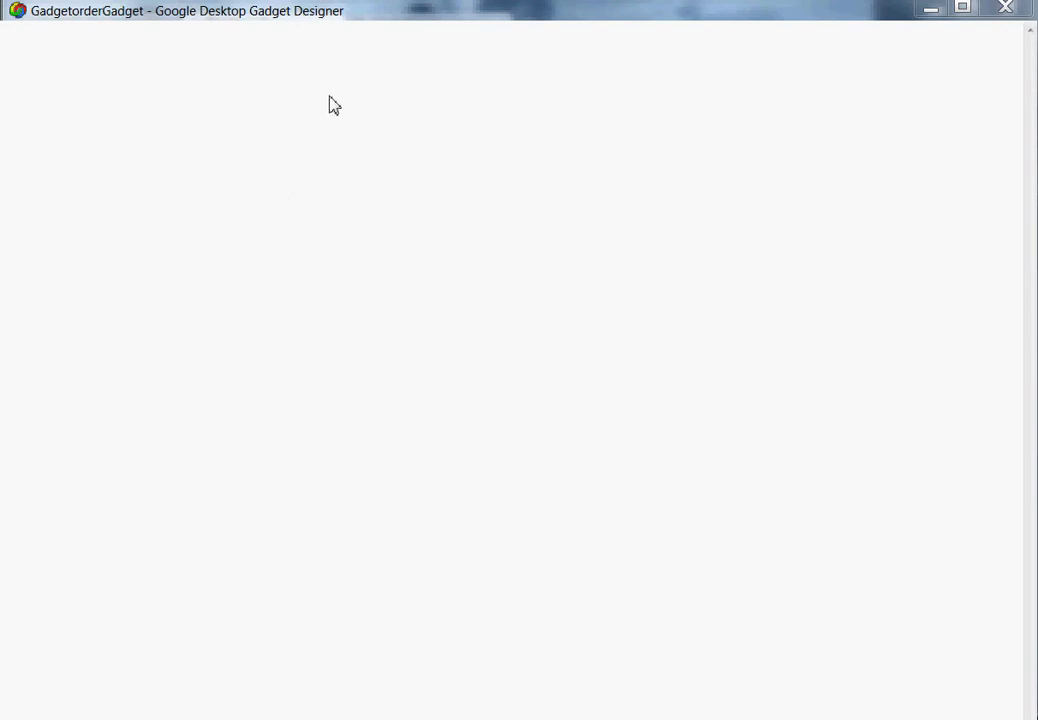
left_click(1006, 8)
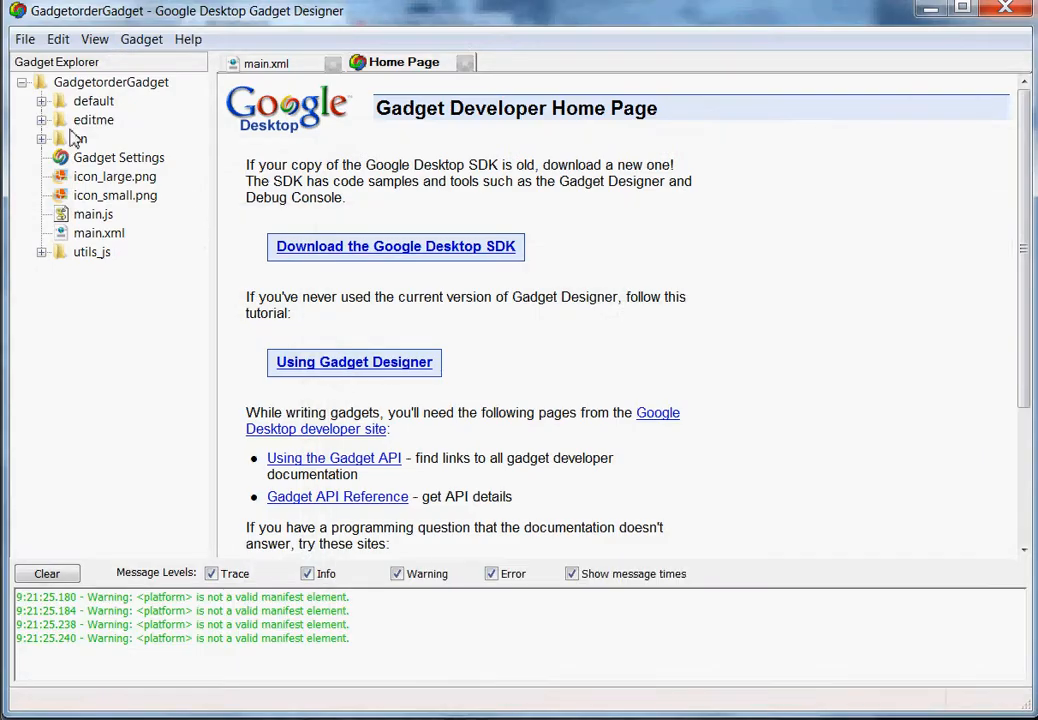
Reopen the recent gadget C:\ip\googleGadget\GadgetorderGadget and preview it at a larger size
left_click(24, 39)
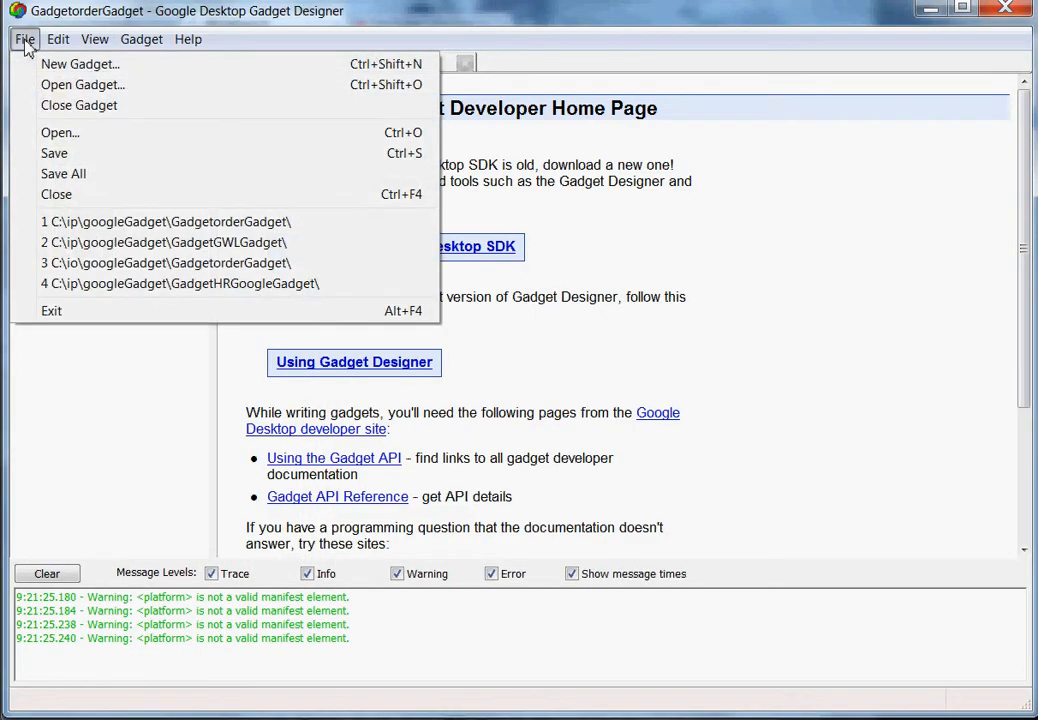
left_click(259, 221)
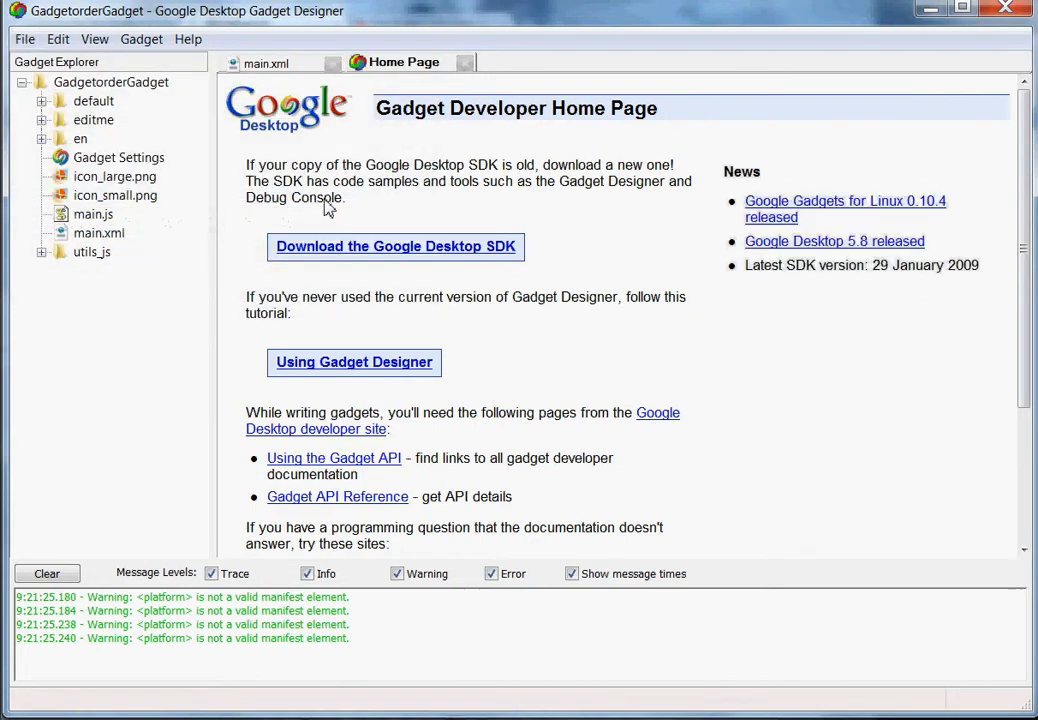
key("F5")
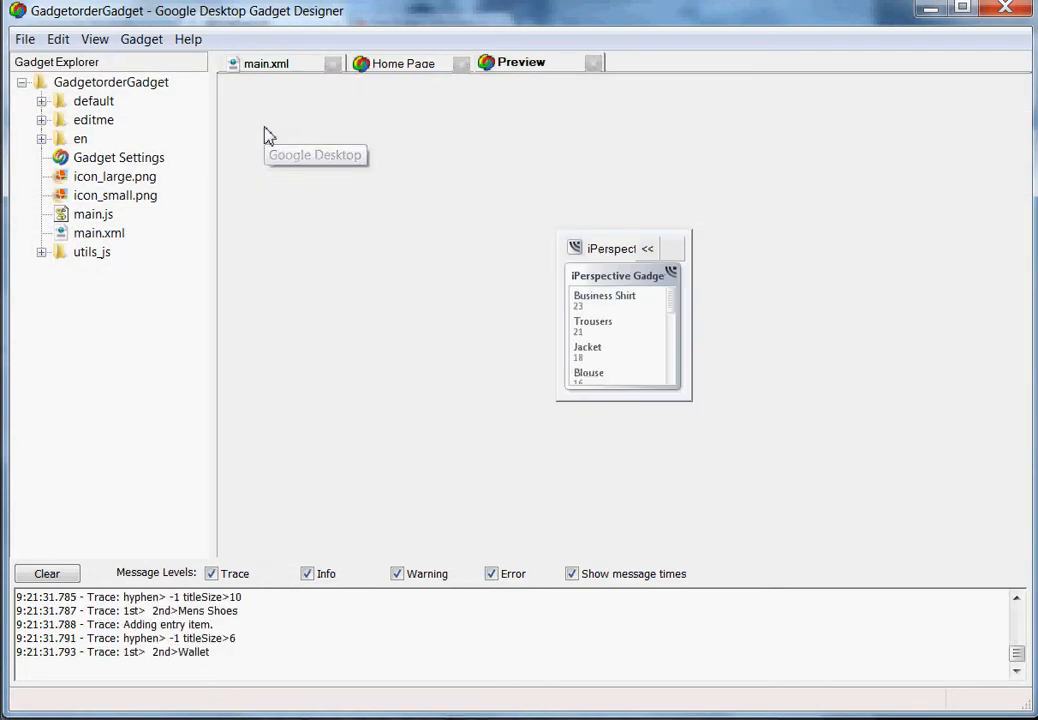
left_click_drag(692, 410, 760, 424)
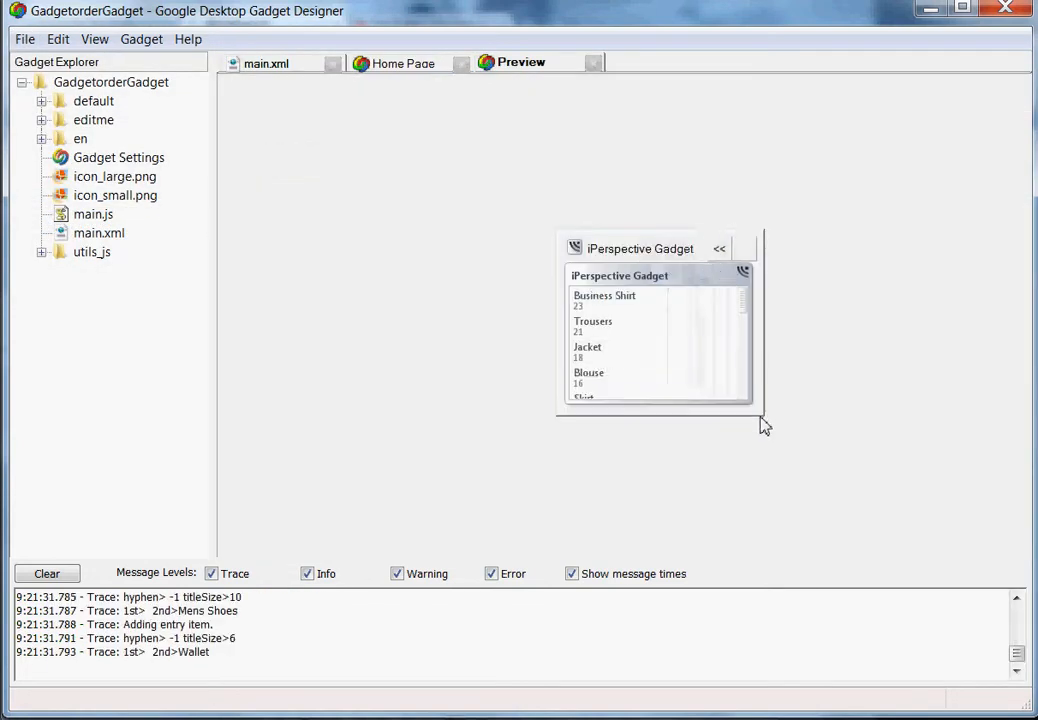
Build the GadgetorderGadget package and dismiss the completion message
left_click(141, 40)
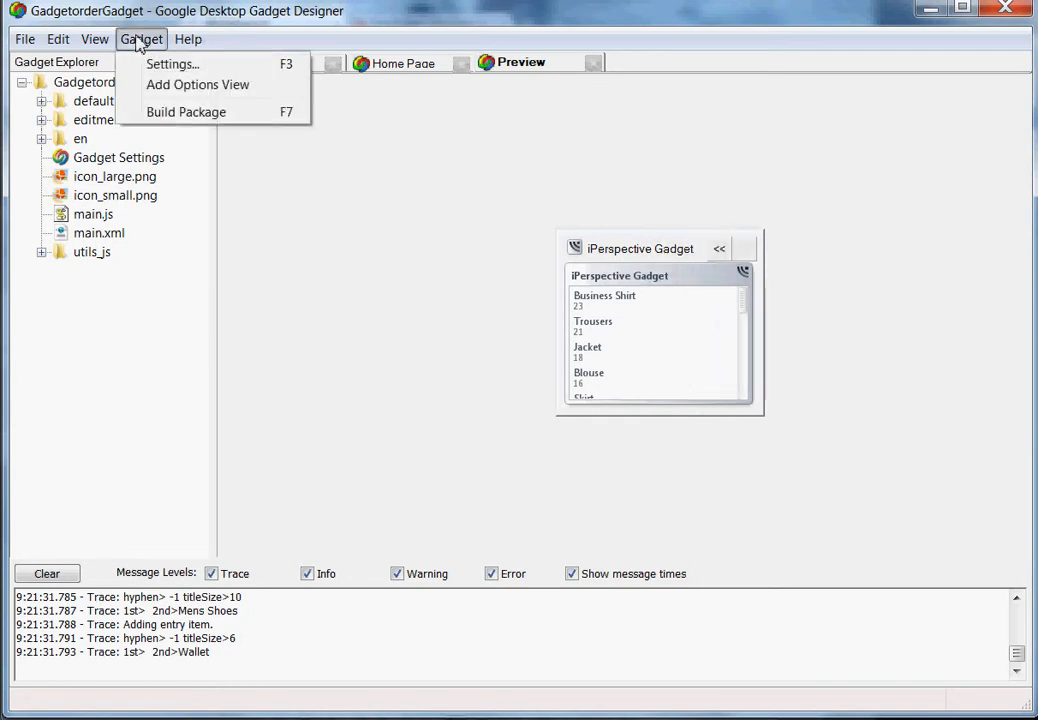
left_click(180, 113)
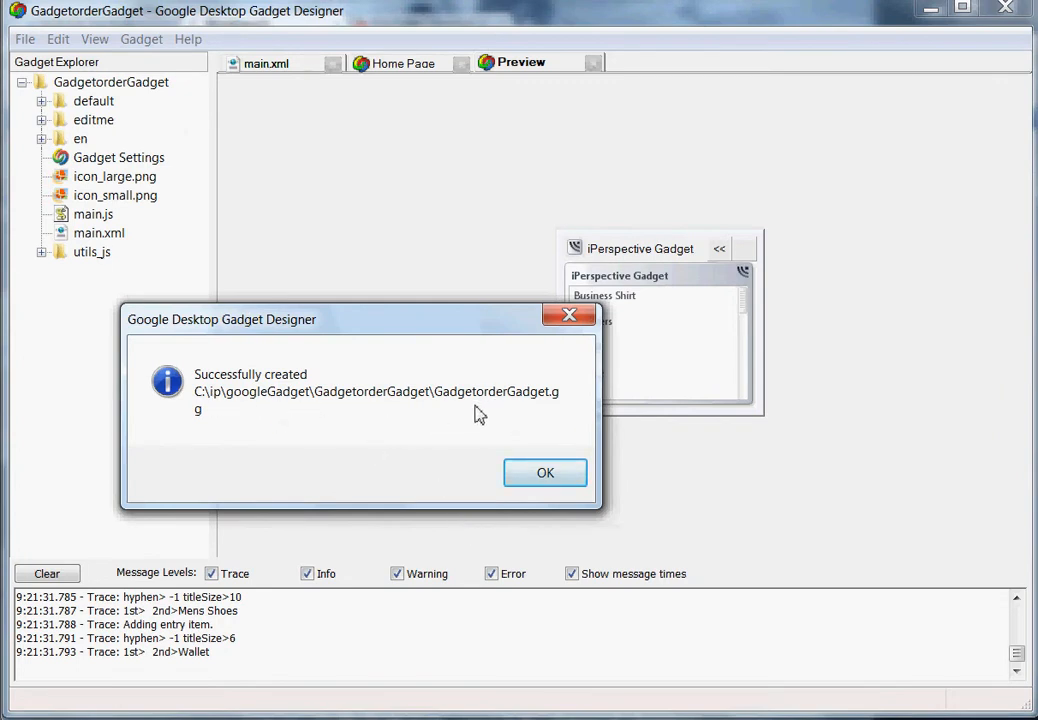
left_click(545, 473)
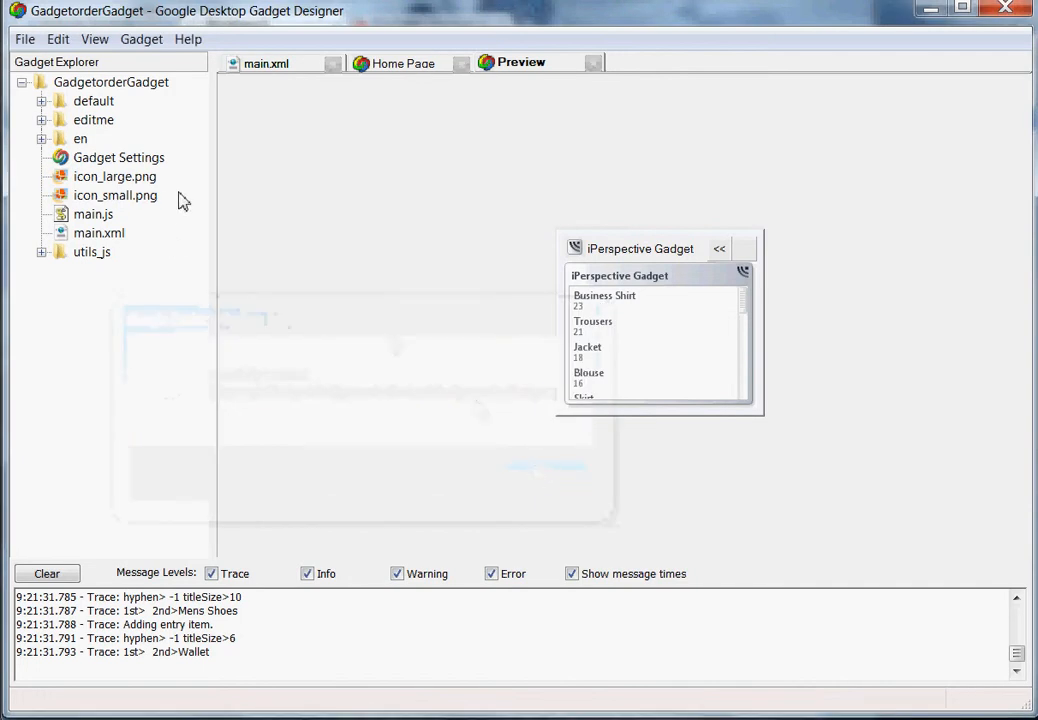
Switch to Windows Explorer and open the GadgetorderGadget folder inside C:\ip\googleGadget
key("alt+Tab")
key("alt+Tab")
key("alt+Tab")
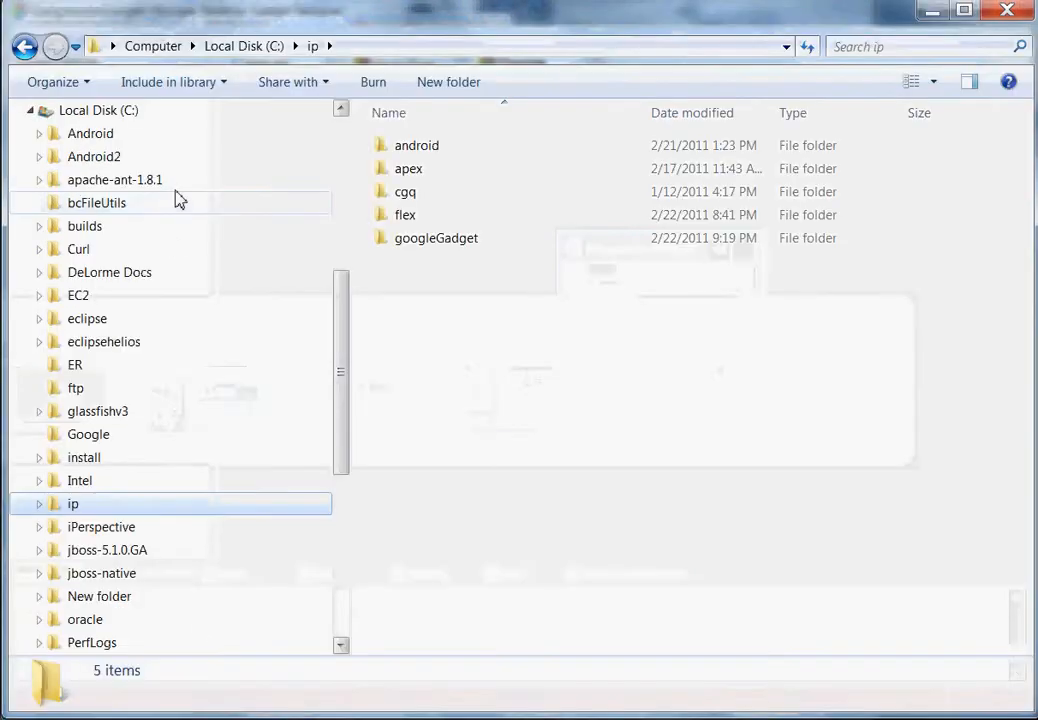
left_click(420, 250)
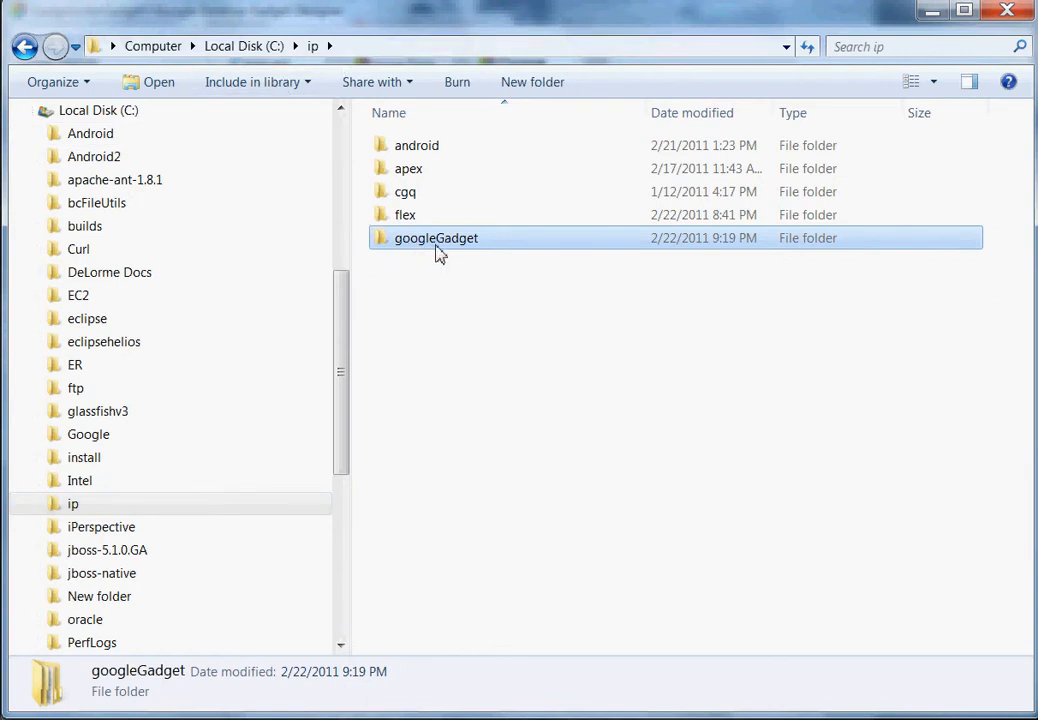
double_click(437, 246)
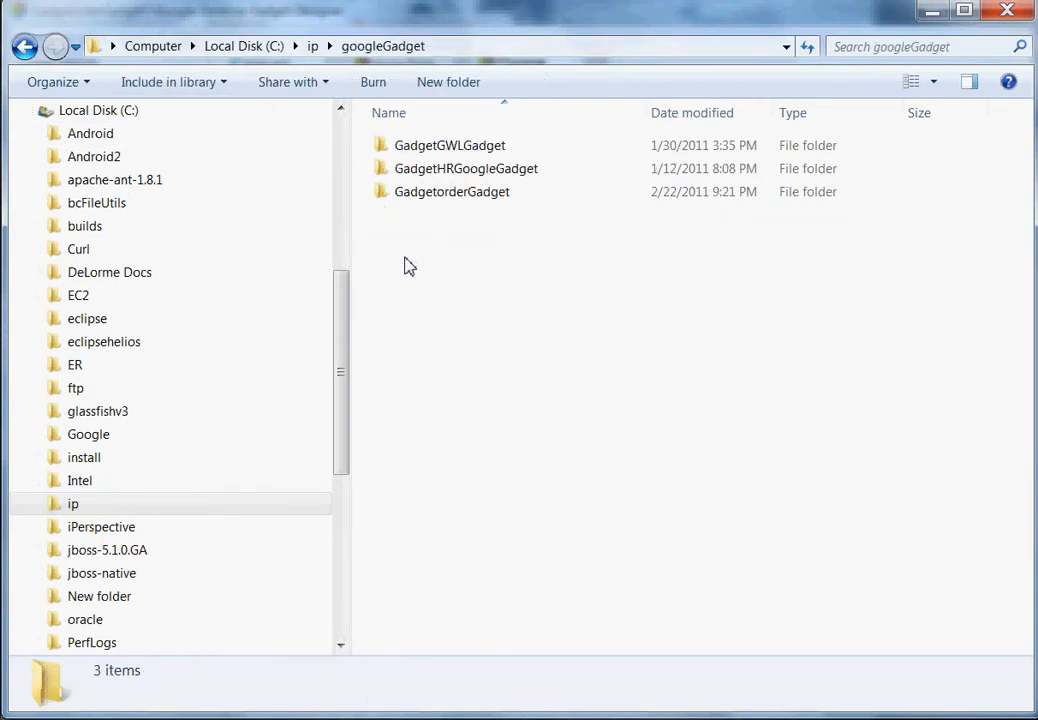
left_click(448, 201)
double_click(448, 201)
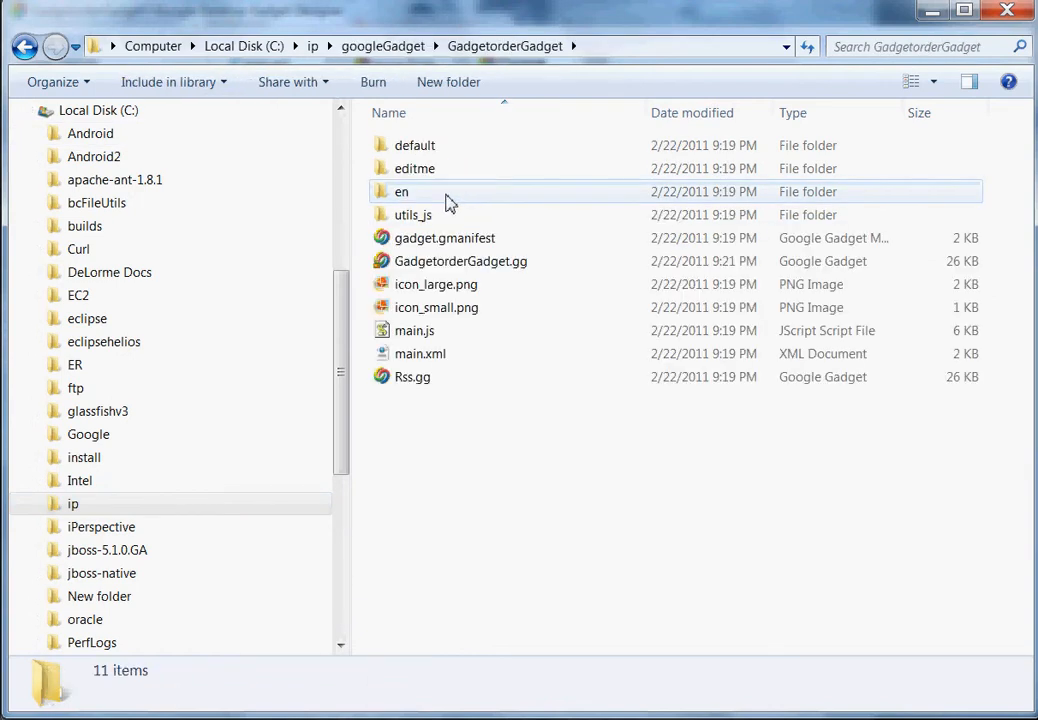
Install GadgetorderGadget.gg in Google Desktop and accept adding the iPerspective Gadget
left_click(480, 266)
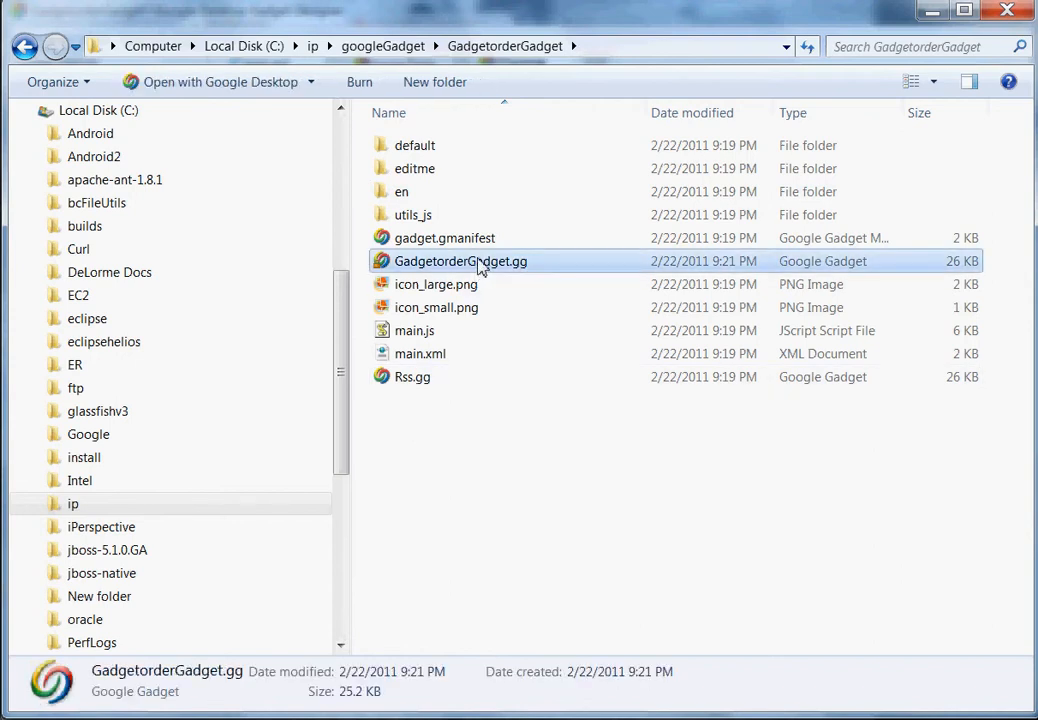
double_click(483, 264)
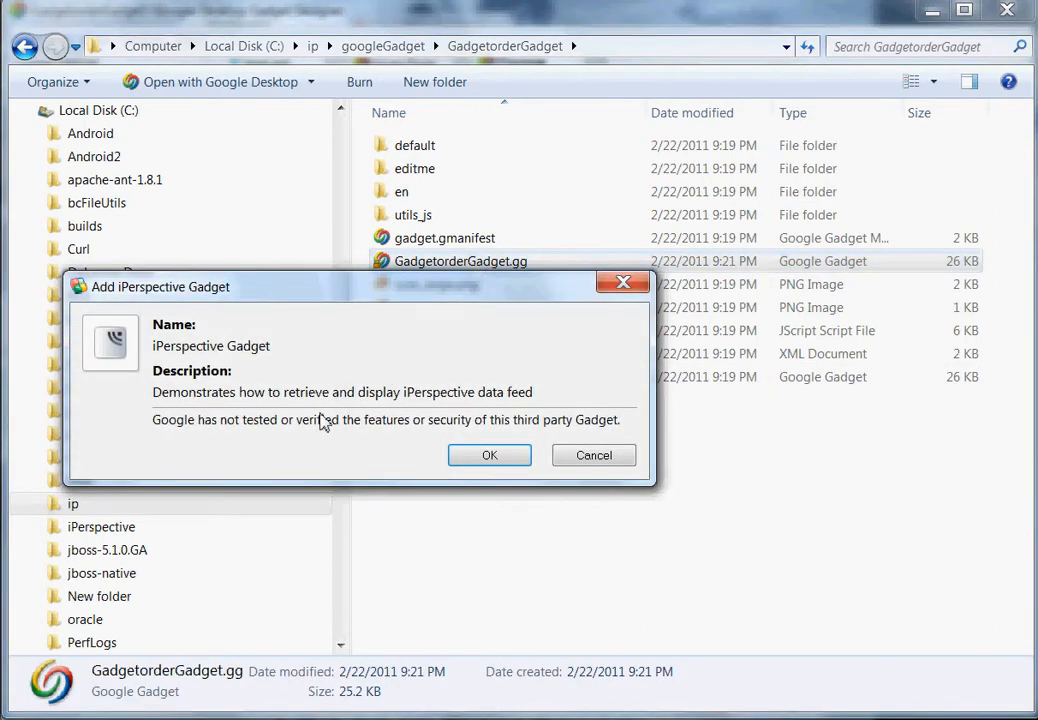
left_click(482, 460)
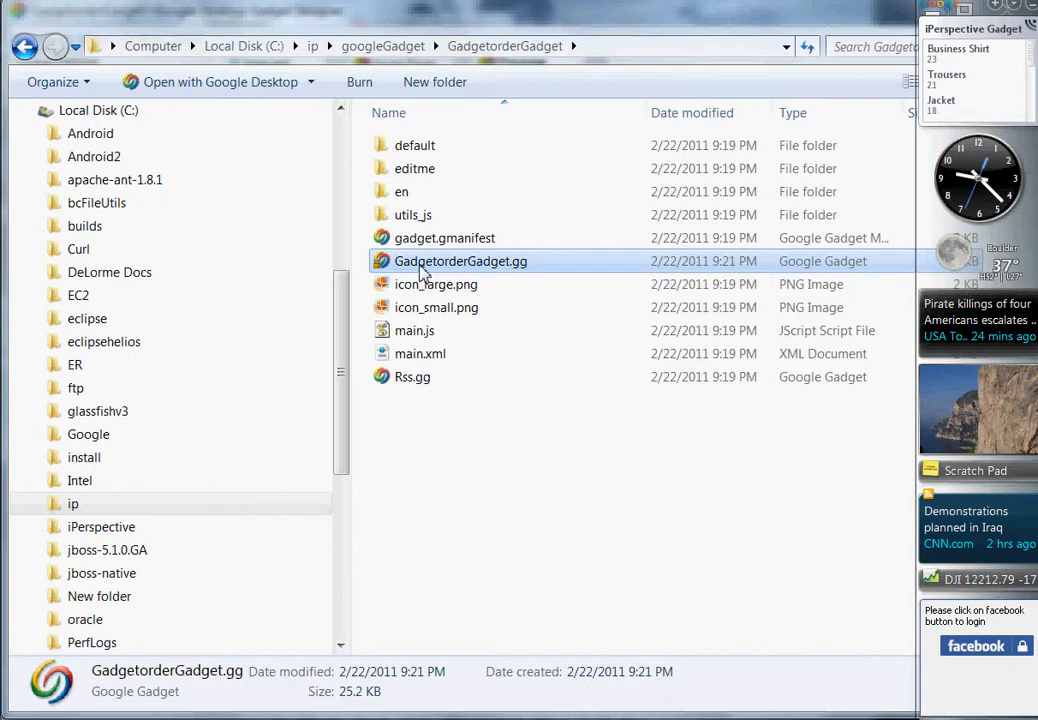
Switch to iPerspective in Chrome and open the resource URI of OrderGadget's PRODUCTINFO service
key("alt+Tab")
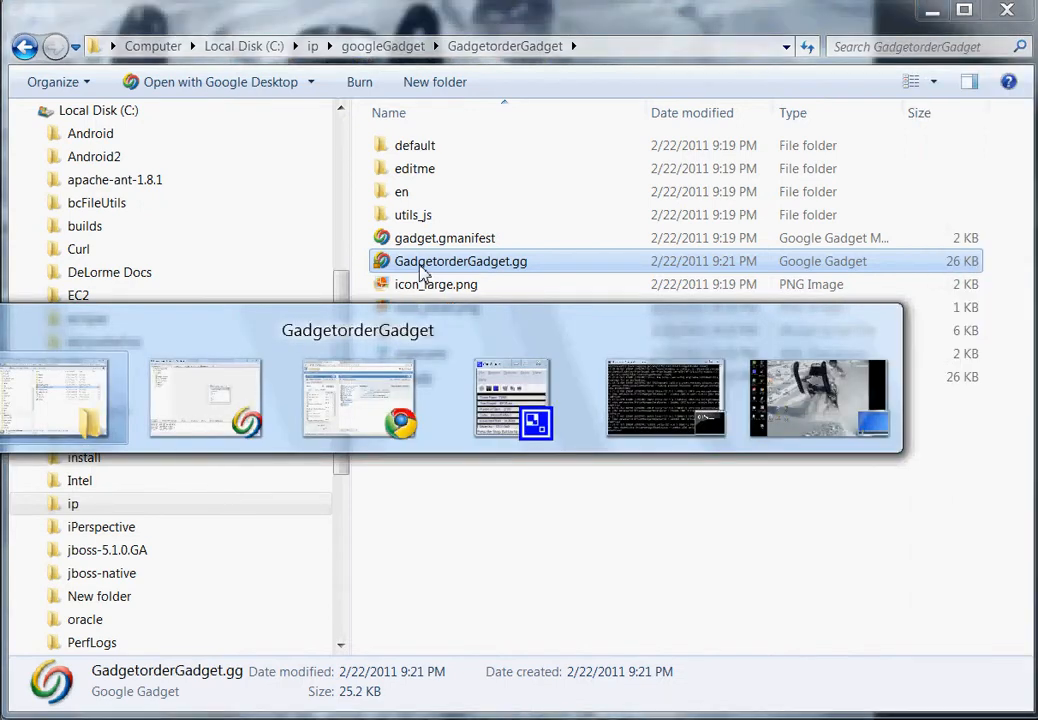
key("alt+Tab")
key("alt+Tab")
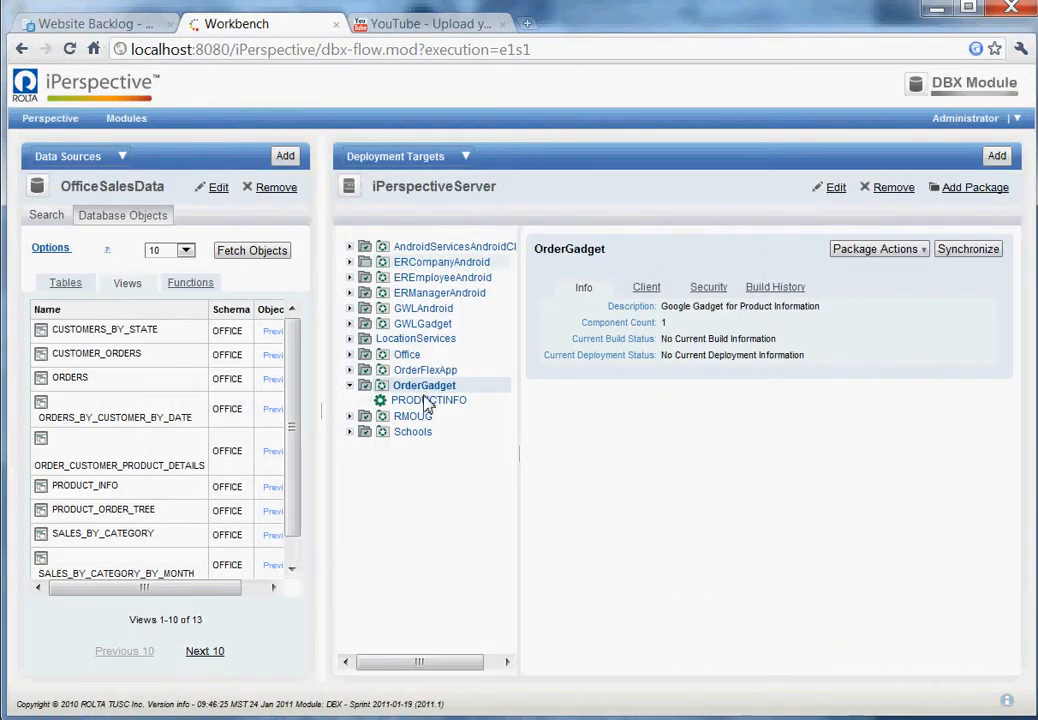
left_click(445, 400)
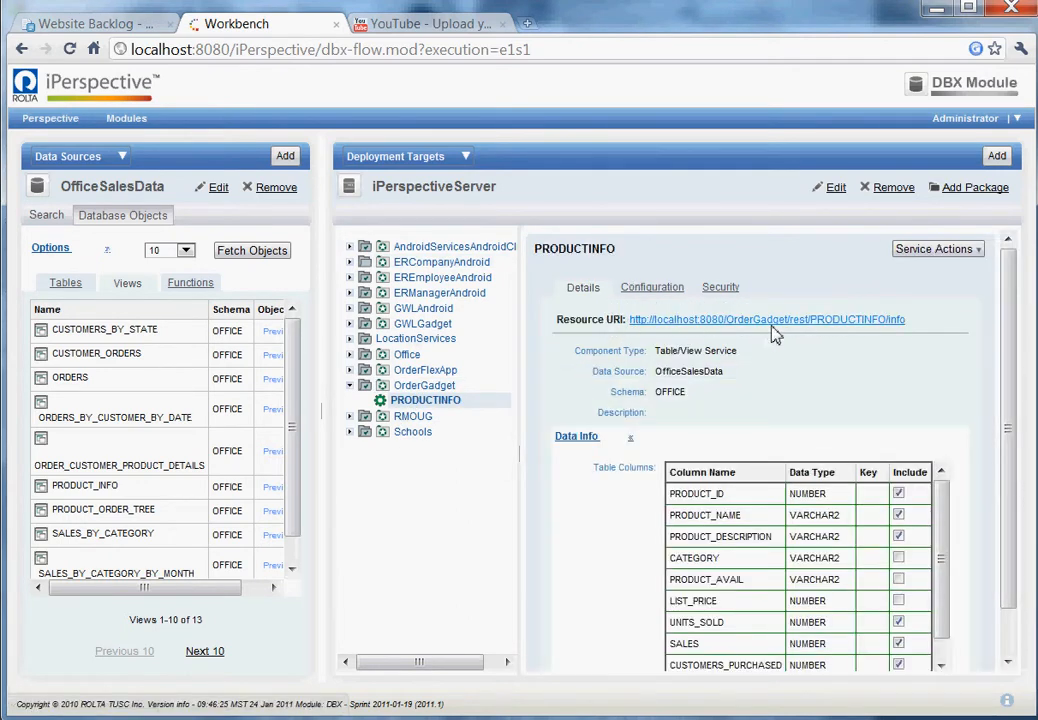
left_click(769, 320)
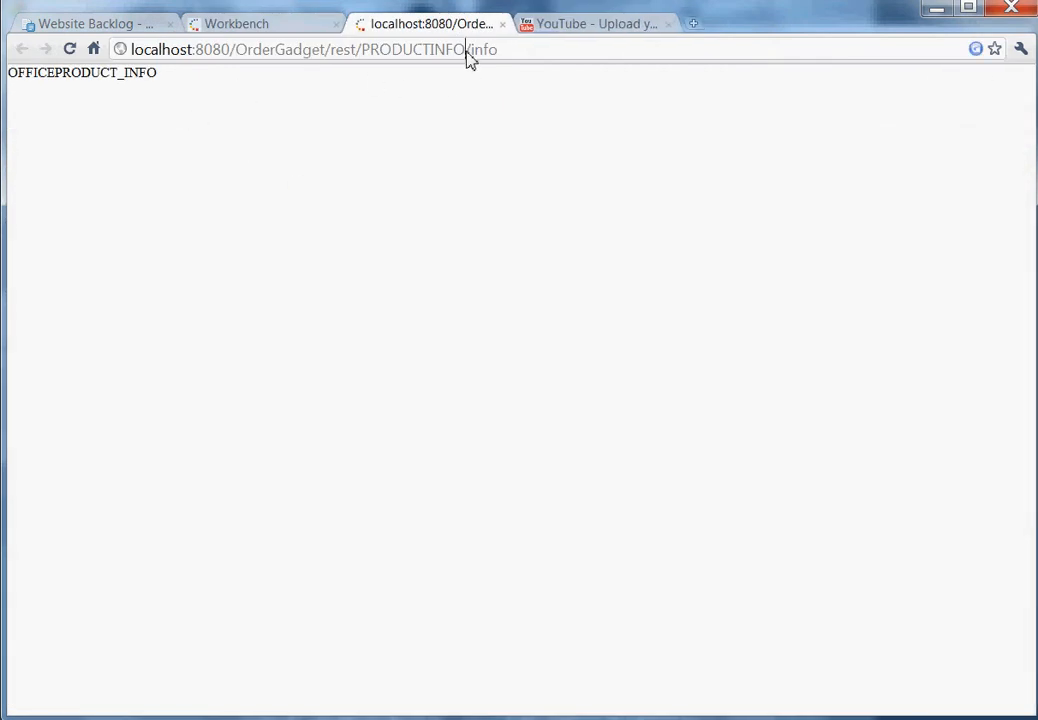
Replace info with all at the end of the PRODUCTINFO service address and load localhost:8080/OrderGadget/rest/PRODUCTINFO/all
left_click(471, 55)
left_click_drag(470, 57, 572, 51)
type("a")
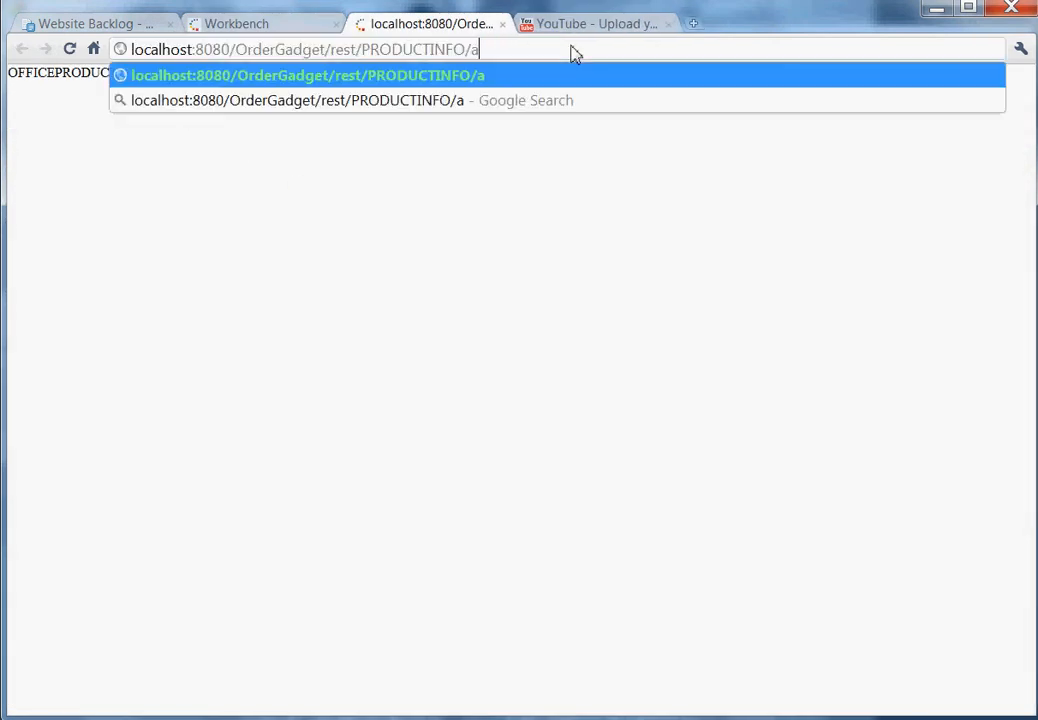
type("ll")
key("Return")
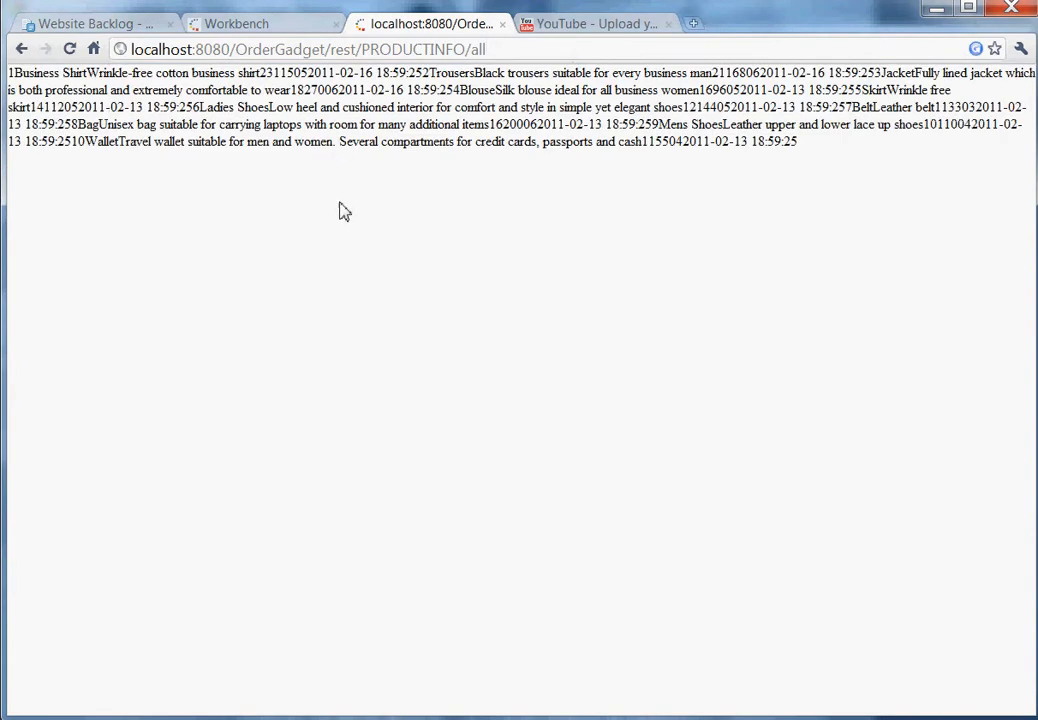
View the page source of the PRODUCTINFO response and compare its XML with the entries in the desktop iPerspective Gadget
right_click(344, 211)
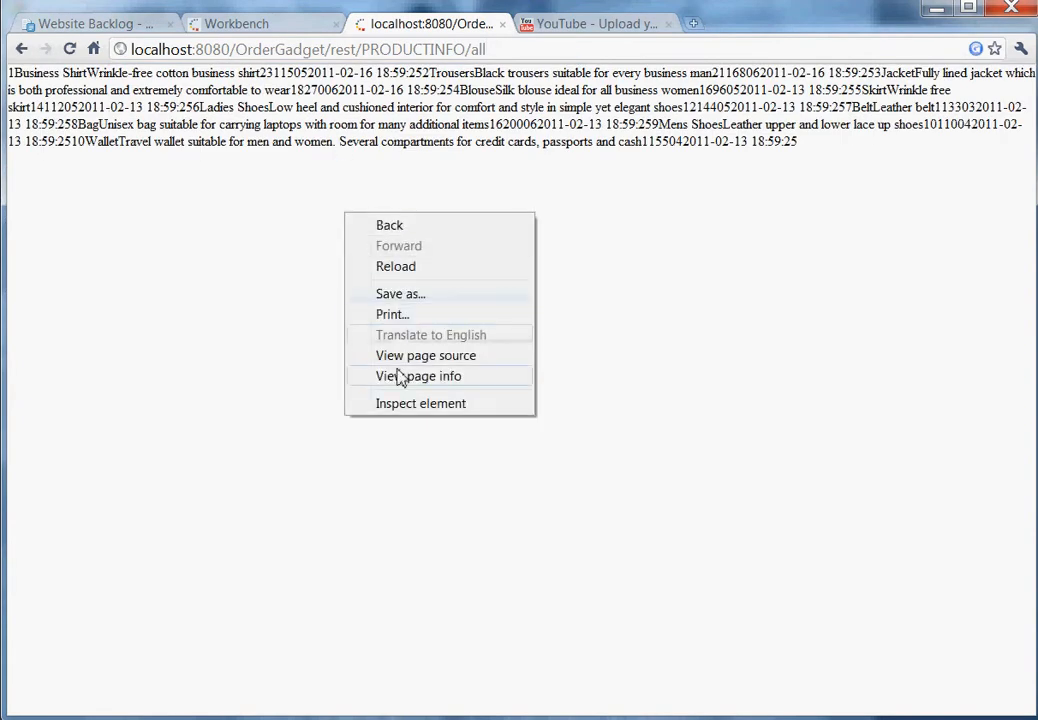
left_click(365, 356)
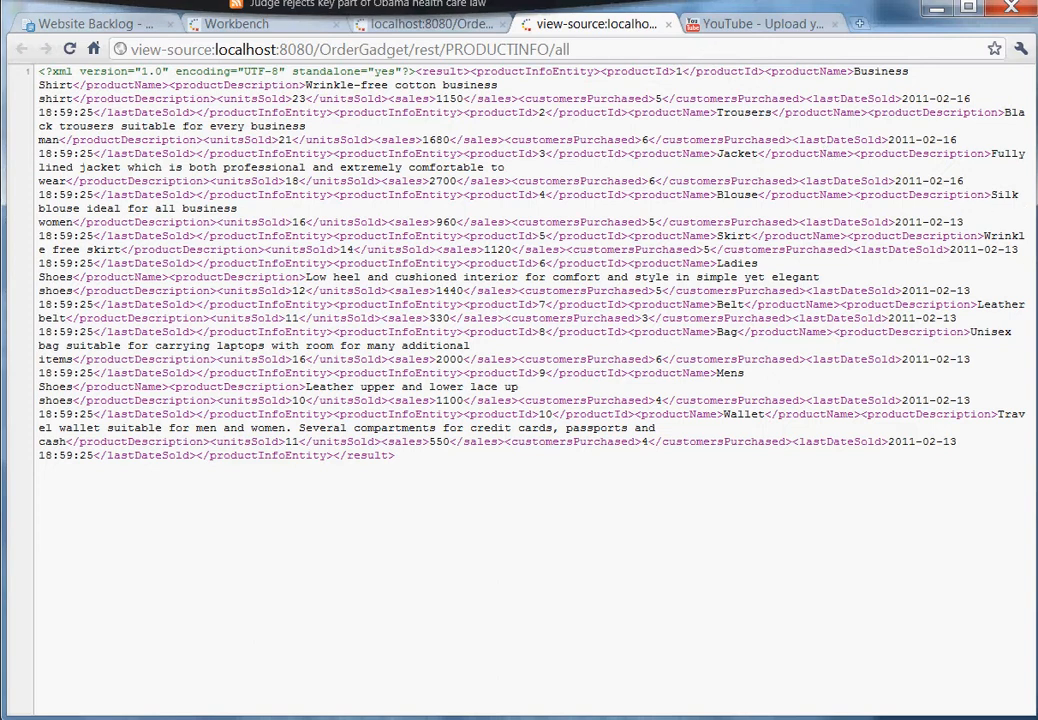
mouse_move(1036, 95)
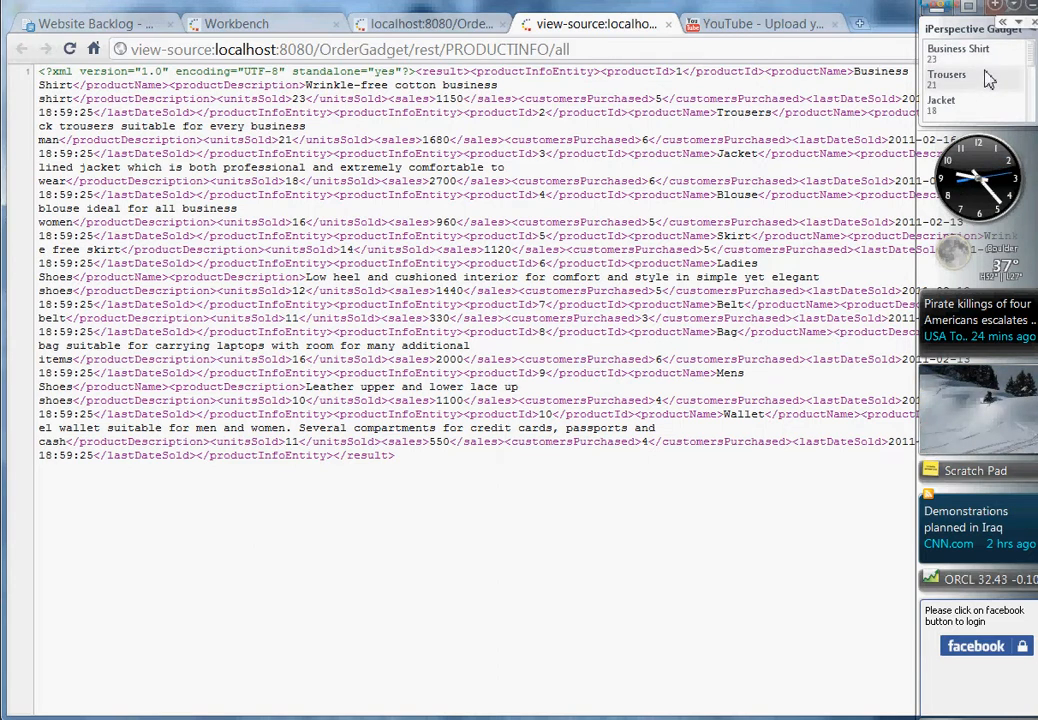
left_click(677, 165)
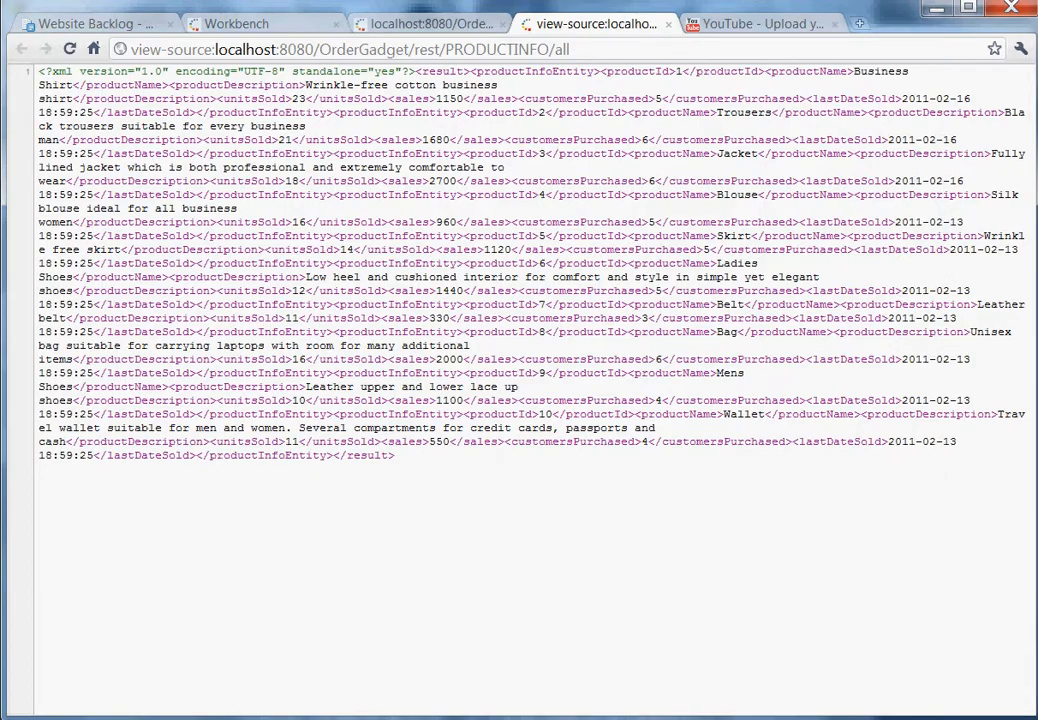